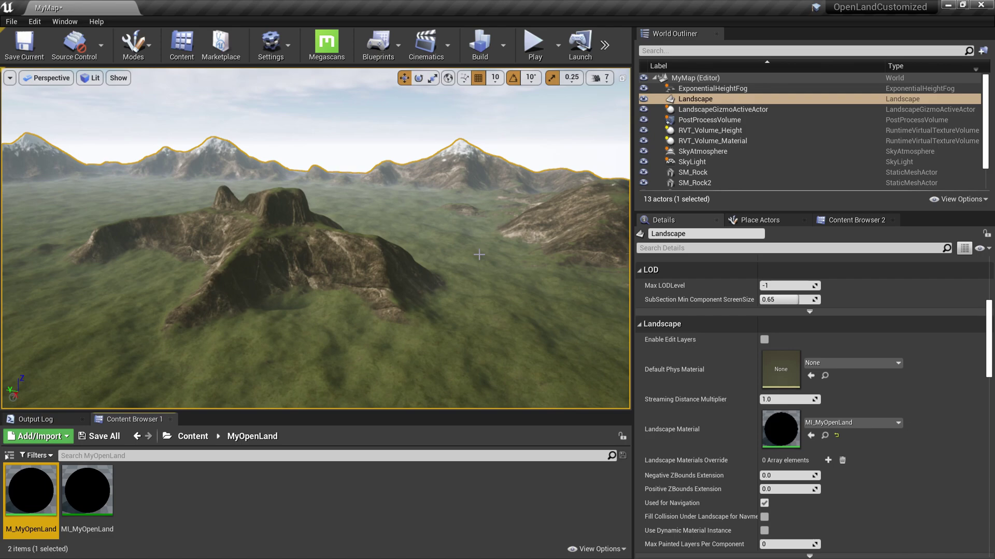
Examine the landscape's grassy plains and rocky ridges from above and from near ground level.
{"action": "right_click_drag", "start_coordinate": [466, 284], "coordinate": [427, 339]}
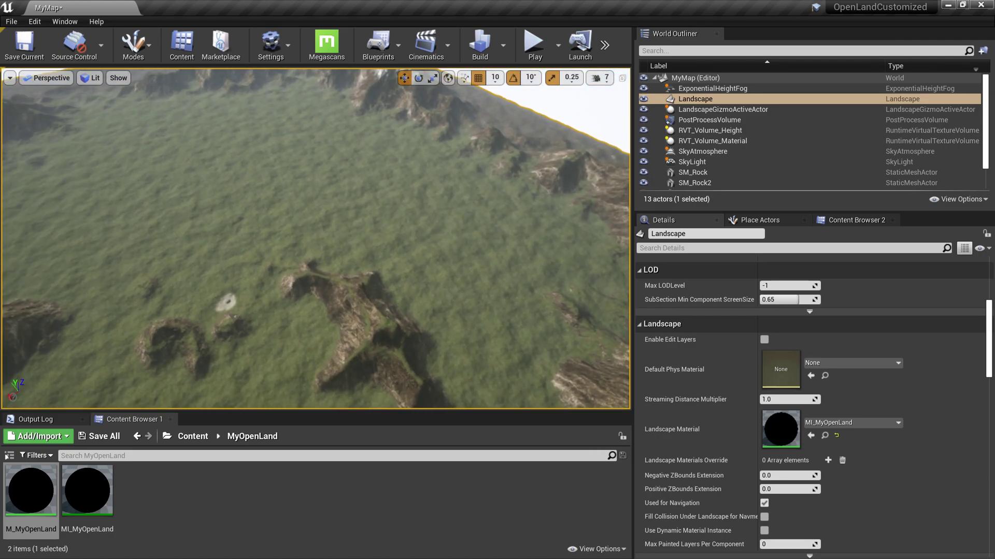
{"action": "key", "text": "w"}
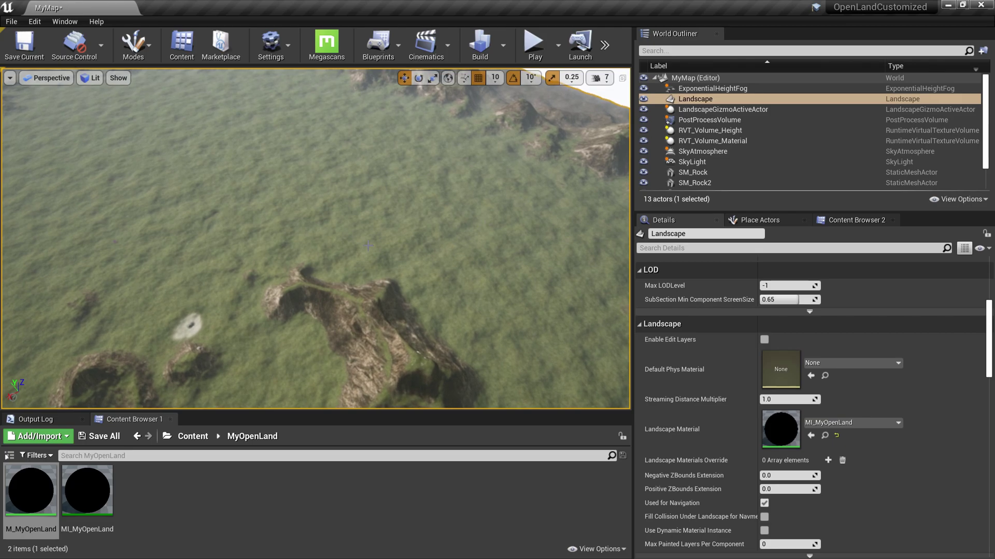
{"action": "right_click_drag", "start_coordinate": [418, 237], "coordinate": [451, 242]}
{"action": "key", "text": "w"}
{"action": "key", "text": "w"}
{"action": "key", "text": "s"}
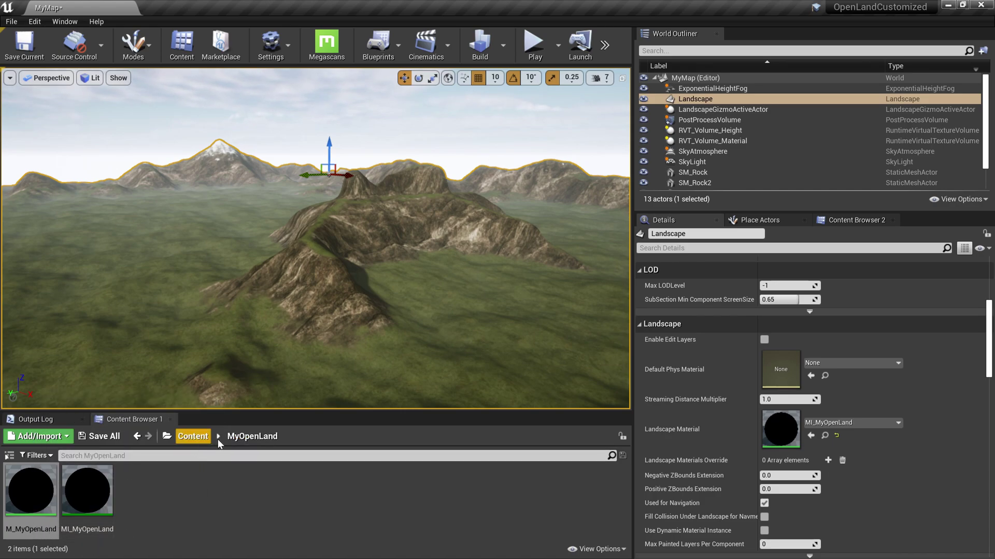
Open the M_MyOpenLand material for editing and bring its node graph into view.
{"action": "double_click", "coordinate": [28, 499]}
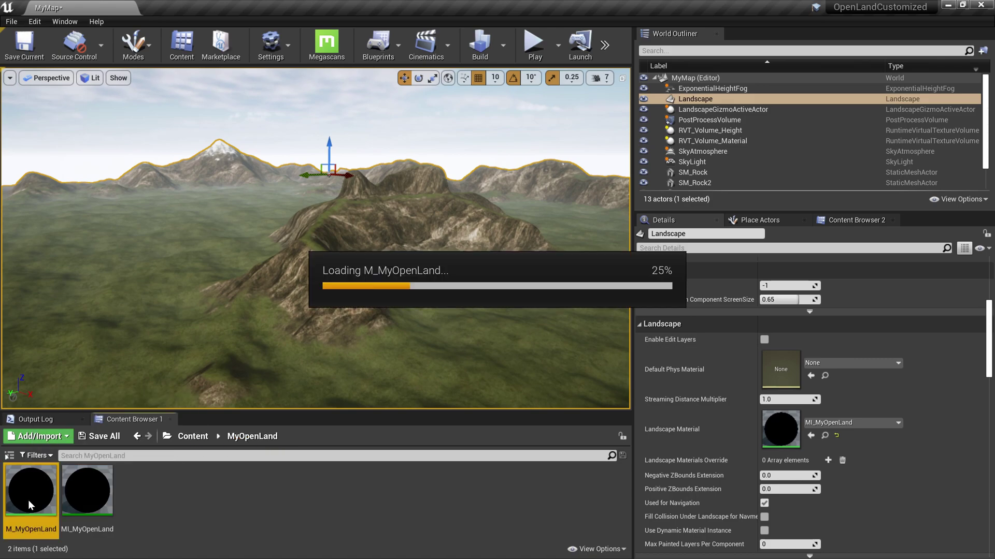
{"action": "scroll", "coordinate": [306, 456], "scroll_direction": "down", "scroll_amount": 3}
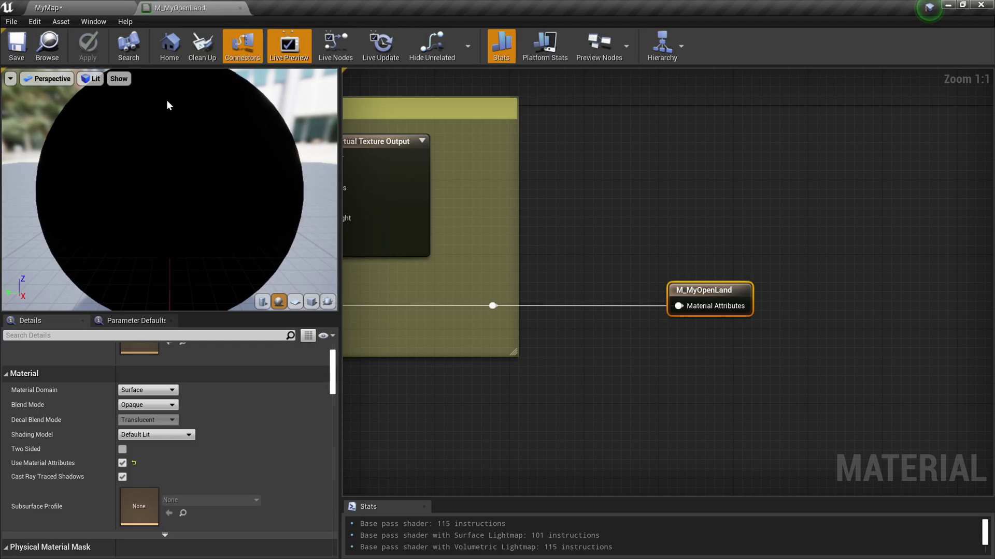
Return to the MyMap level and browse to OpenLand/Core/Materials/AutoBlends in Content Browser 2.
{"action": "left_click", "coordinate": [98, 10]}
{"action": "left_click", "coordinate": [854, 219]}
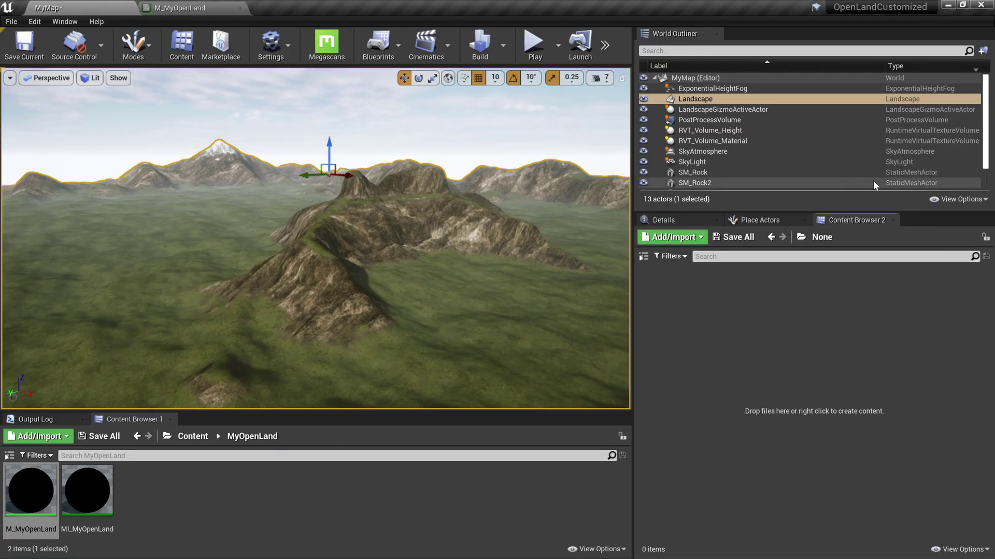
{"action": "left_click", "coordinate": [771, 238]}
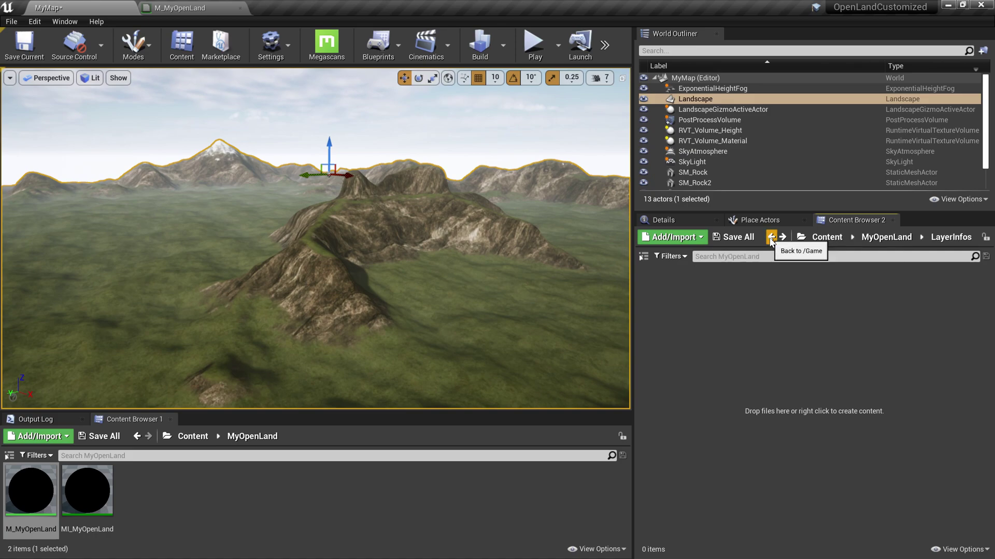
{"action": "left_click", "coordinate": [771, 239]}
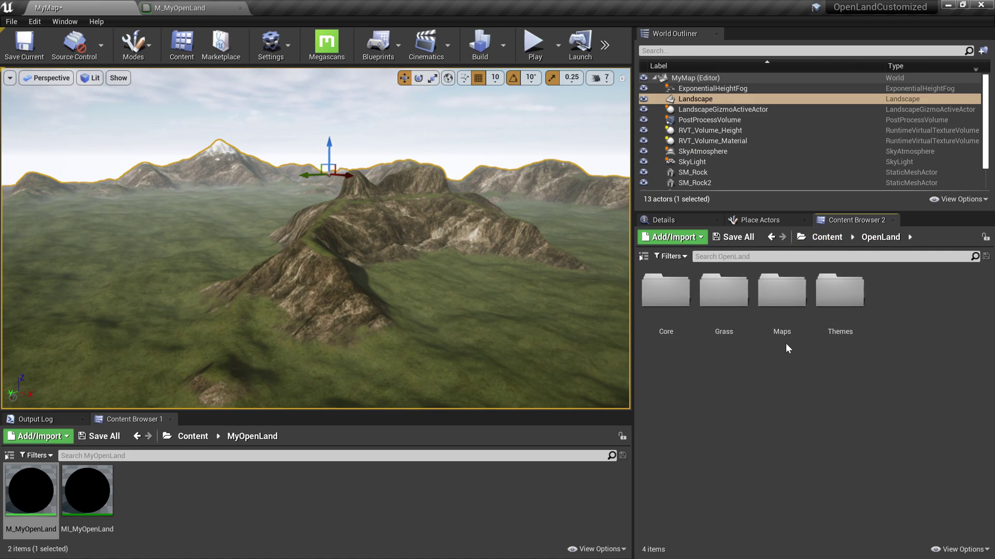
{"action": "double_click", "coordinate": [666, 291]}
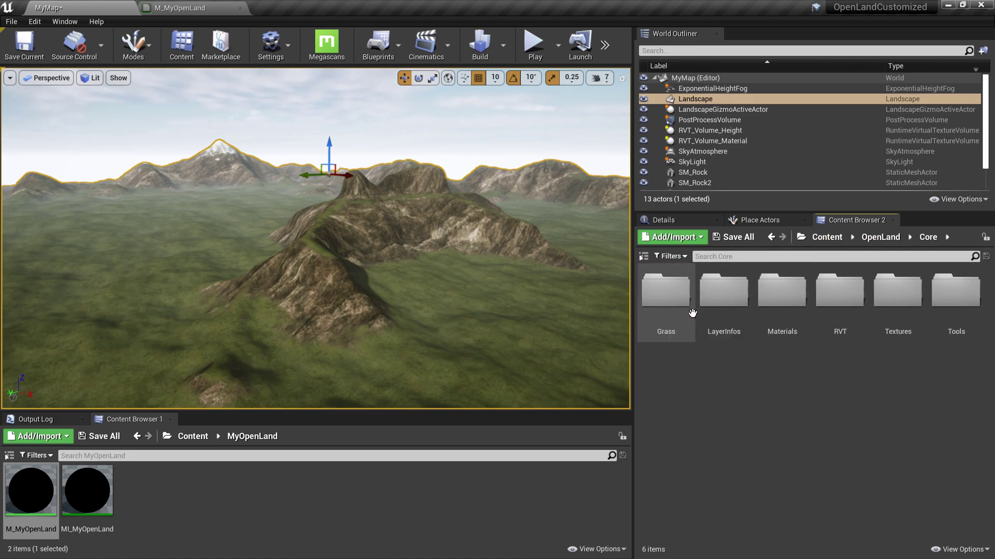
{"action": "double_click", "coordinate": [788, 293]}
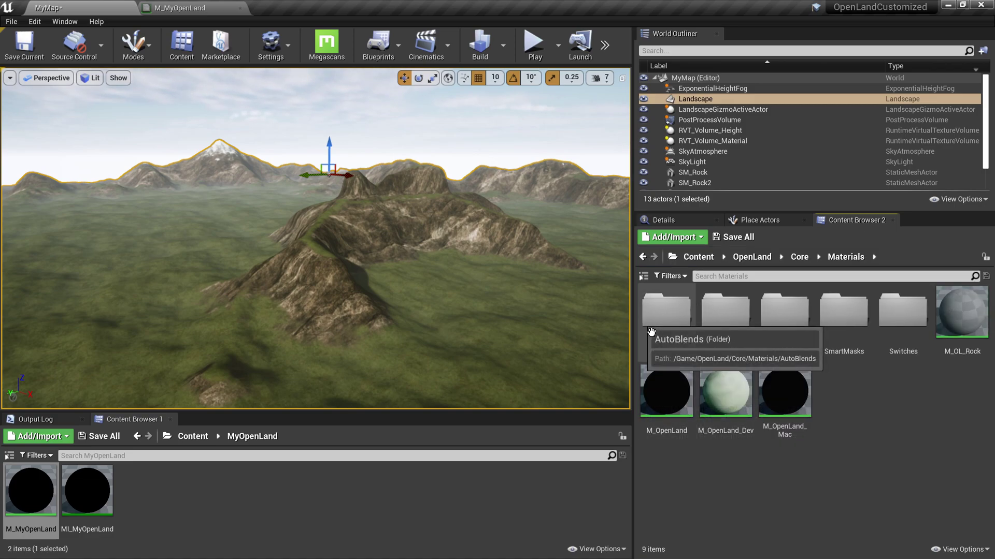
{"action": "double_click", "coordinate": [666, 321]}
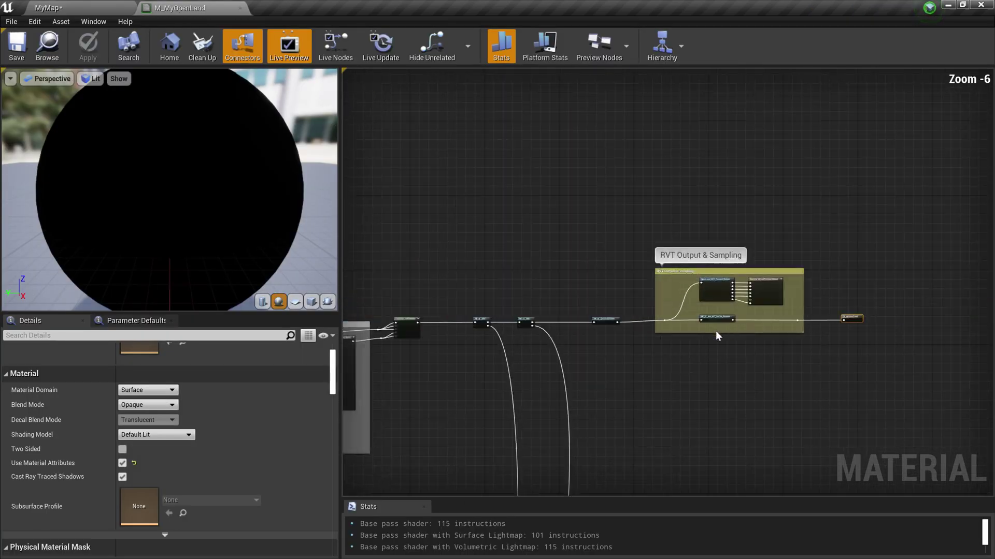
Examine the MF_OL_Auto_Blend_Forest and MF_OL_Auto_Blend_Beach nodes in the M_MyOpenLand material graph.
{"action": "scroll", "coordinate": [734, 247], "scroll_direction": "up", "scroll_amount": 3}
{"action": "right_click_drag", "start_coordinate": [409, 285], "coordinate": [711, 251]}
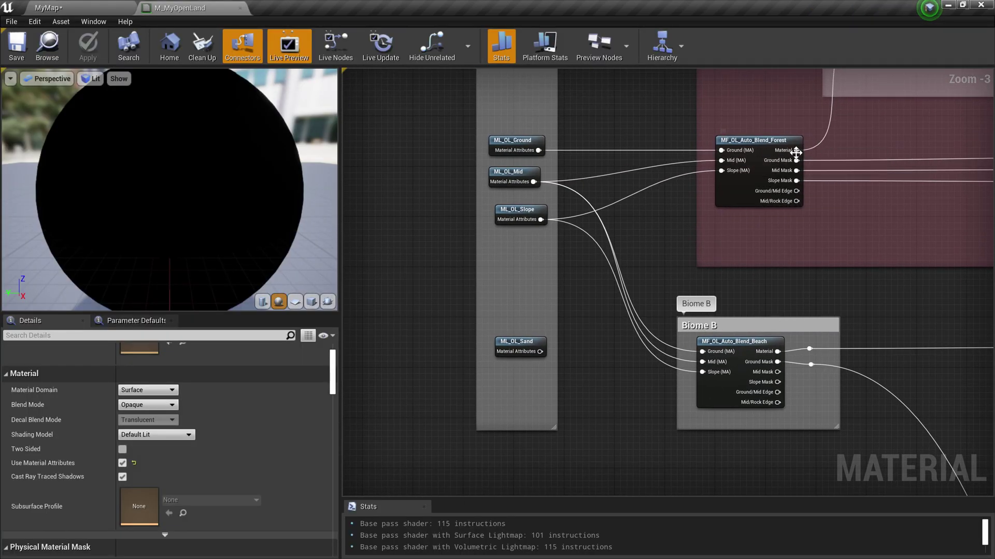
{"action": "right_click_drag", "start_coordinate": [783, 473], "coordinate": [808, 389]}
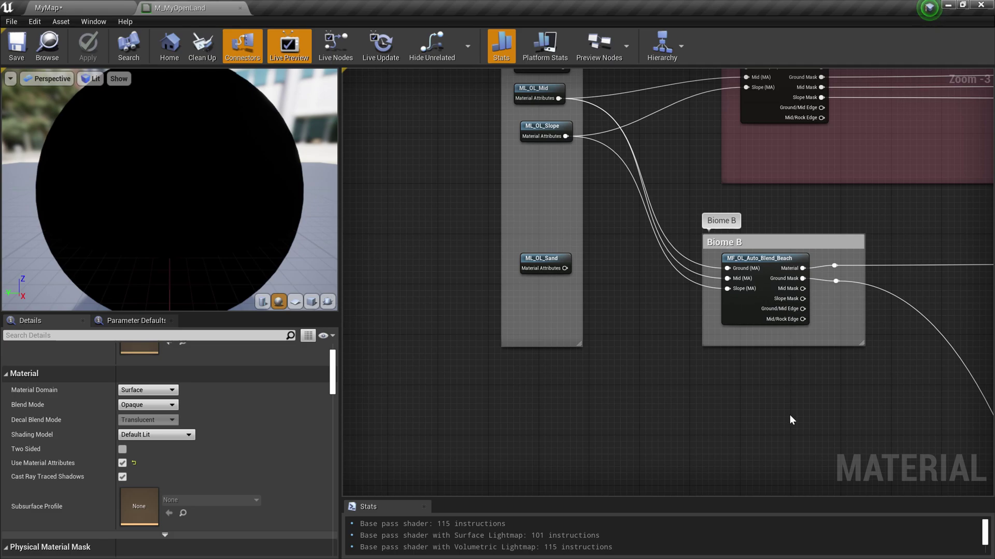
{"action": "right_click", "coordinate": [786, 265]}
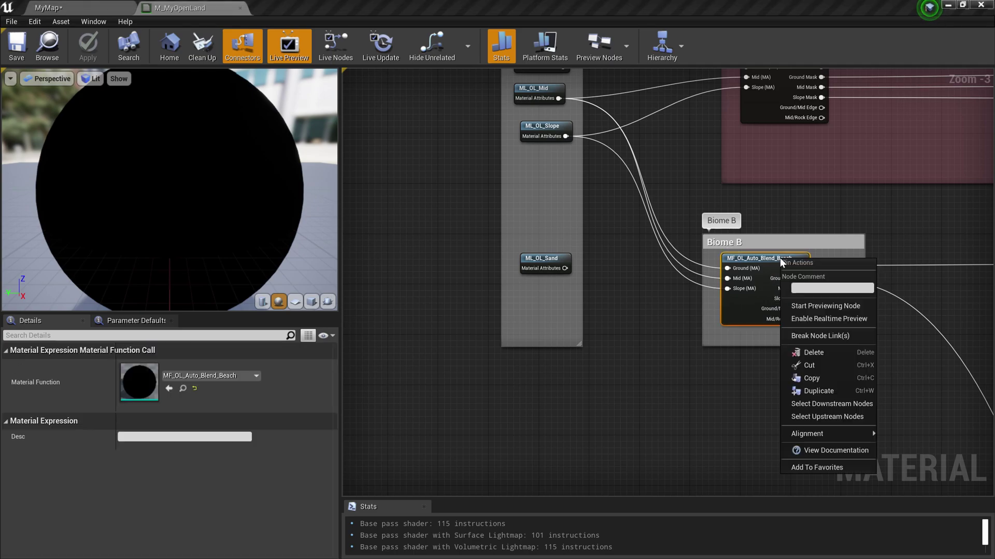
{"action": "left_click", "coordinate": [748, 391]}
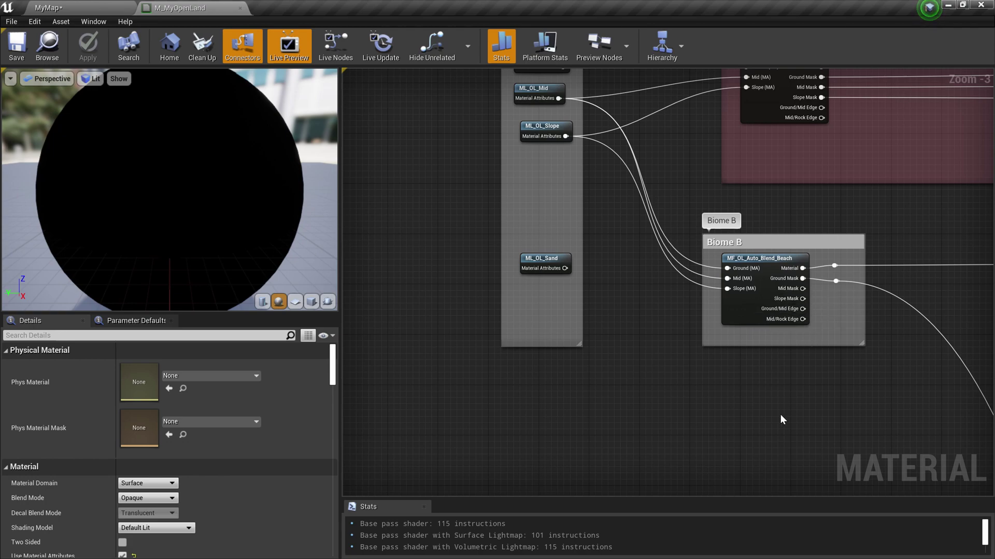
{"action": "right_click_drag", "start_coordinate": [780, 303], "coordinate": [755, 432]}
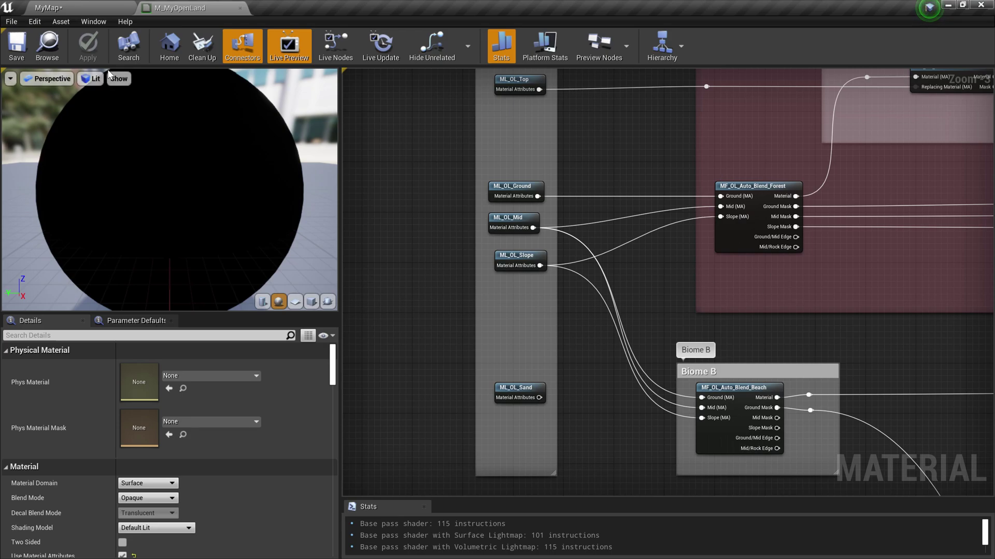
Create a folder named AutoBlends inside the level project's MyOpenLand content folder and open it.
{"action": "left_click", "coordinate": [47, 8]}
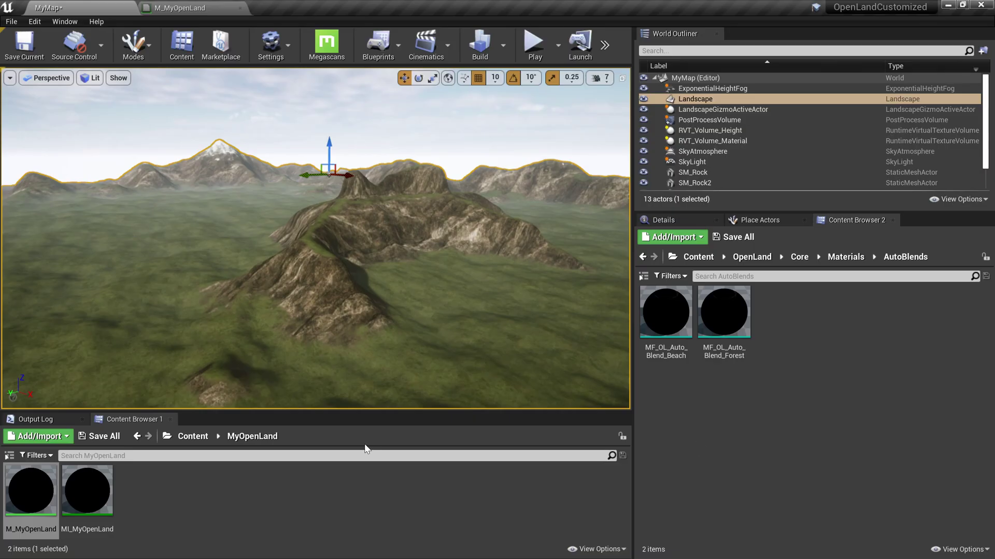
{"action": "right_click", "coordinate": [325, 496]}
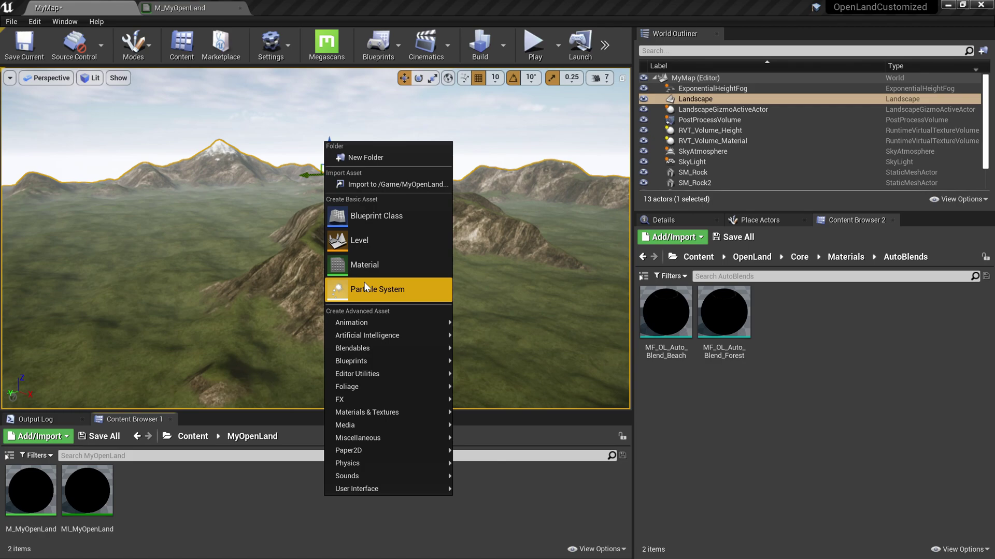
{"action": "left_click", "coordinate": [371, 156]}
{"action": "type", "text": "AutoBlends"}
{"action": "key", "text": "Return"}
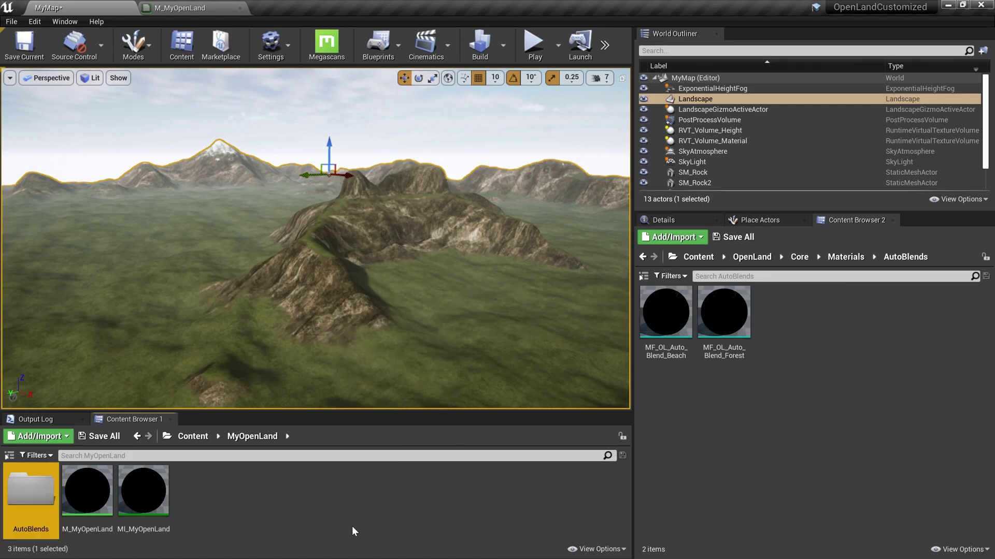
{"action": "double_click", "coordinate": [44, 507]}
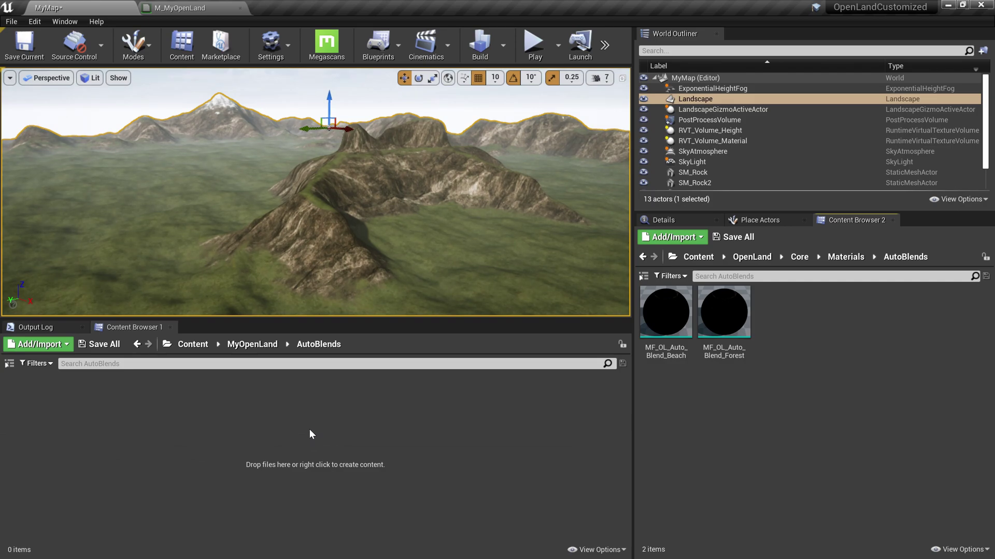
Create a Material Function named MF_AutoBlend_SoilRock in the AutoBlends folder under MyOpenLand.
{"action": "right_click", "coordinate": [309, 429]}
{"action": "right_click", "coordinate": [207, 393]}
{"action": "left_click", "coordinate": [263, 406]}
{"action": "right_click", "coordinate": [303, 414]}
{"action": "mouse_move", "coordinate": [382, 326]}
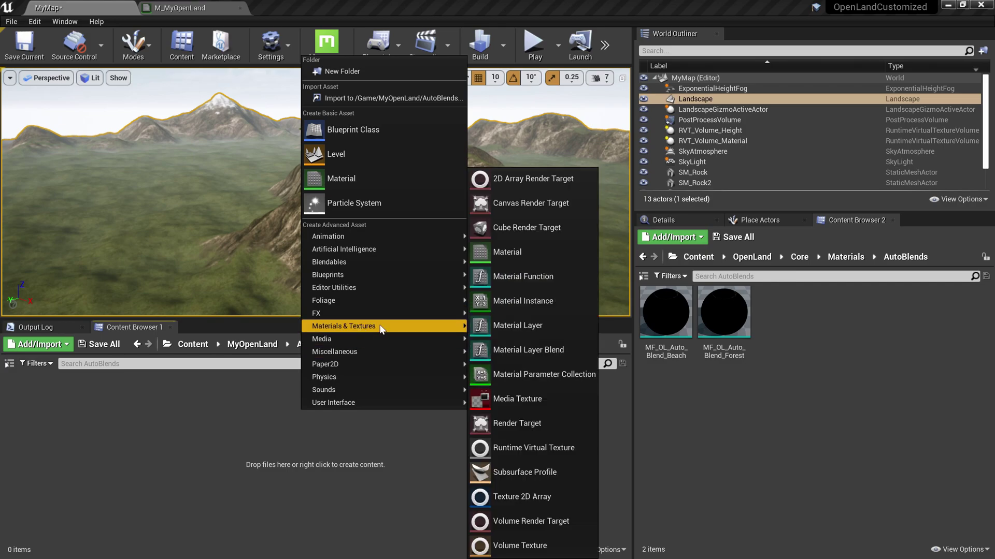
{"action": "left_click", "coordinate": [506, 281]}
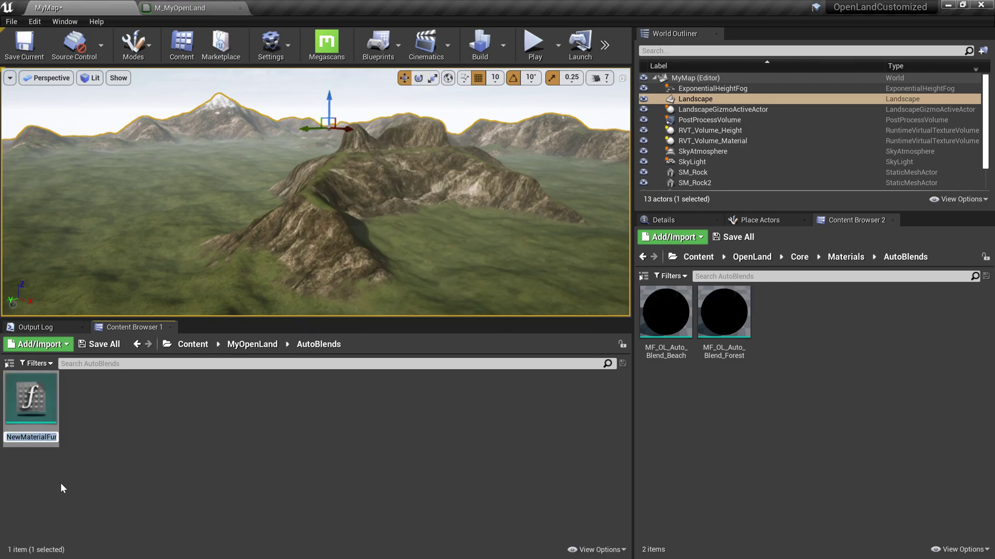
{"action": "type", "text": "MF_"}
{"action": "type", "text": "AutoBlend_"}
{"action": "type", "text": "SoilRock"}
{"action": "key", "text": "Return"}
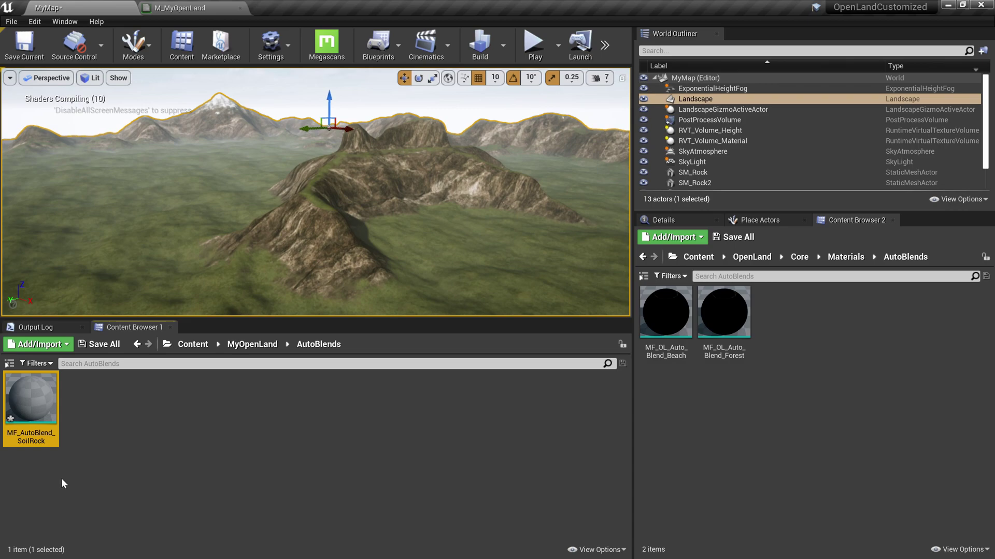
Open the MF_AutoBlend_SoilRock function and delete its default Output Result node.
{"action": "double_click", "coordinate": [45, 439]}
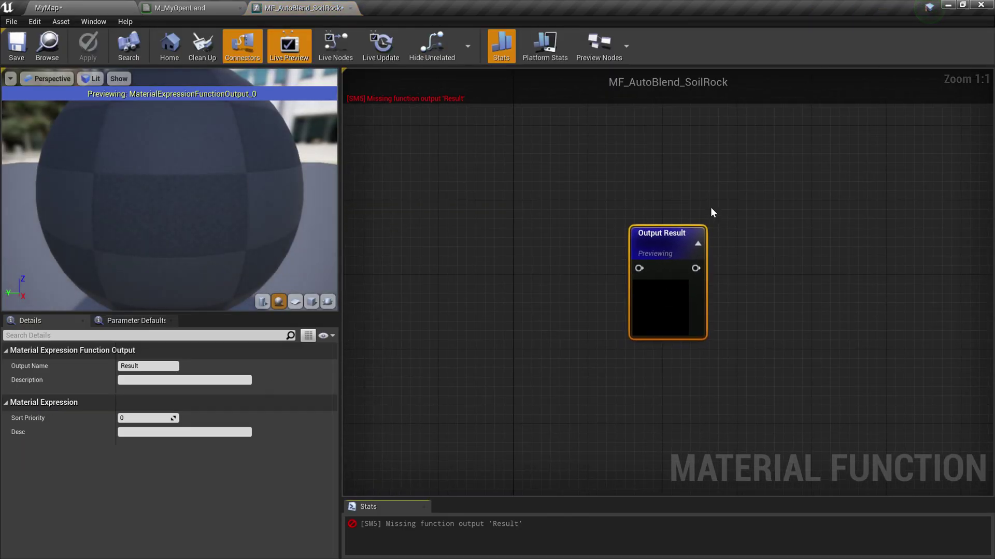
{"action": "scroll", "coordinate": [710, 212], "scroll_direction": "down", "scroll_amount": 3}
{"action": "right_click", "coordinate": [676, 233]}
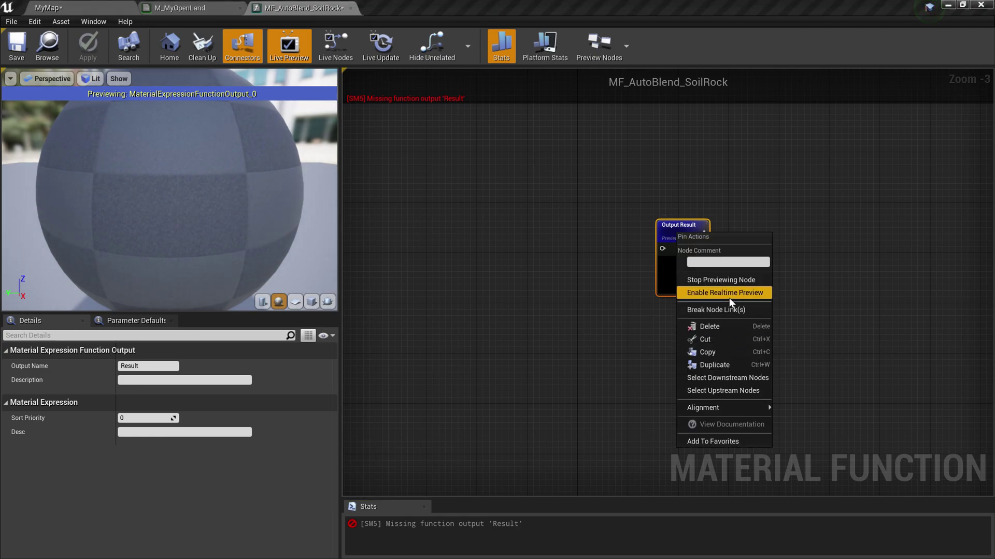
{"action": "left_click", "coordinate": [722, 326]}
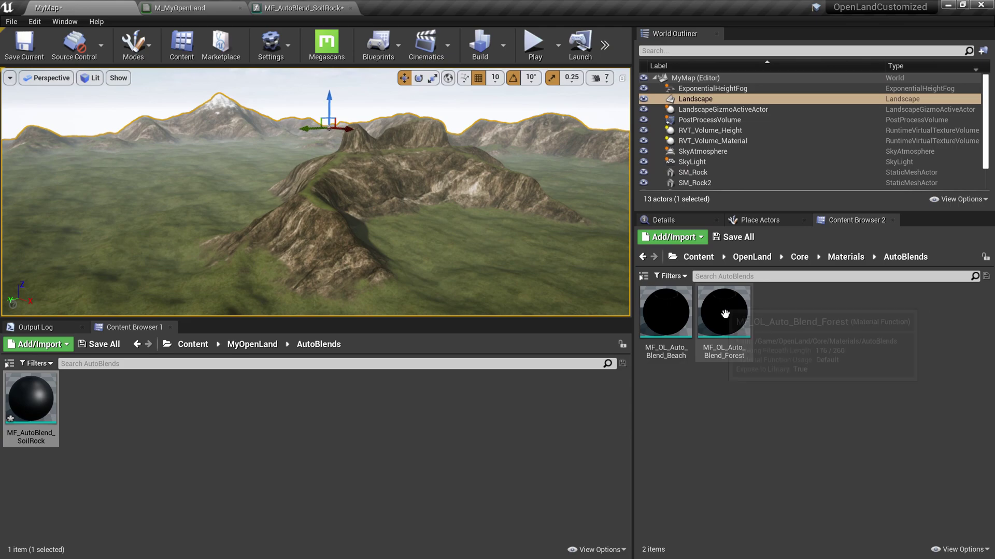
Open the MF_OL_Auto_Blend_Forest material function and look over its mask-making and material-blending node groups.
{"action": "double_click", "coordinate": [745, 362]}
{"action": "scroll", "coordinate": [716, 294], "scroll_direction": "down", "scroll_amount": 10}
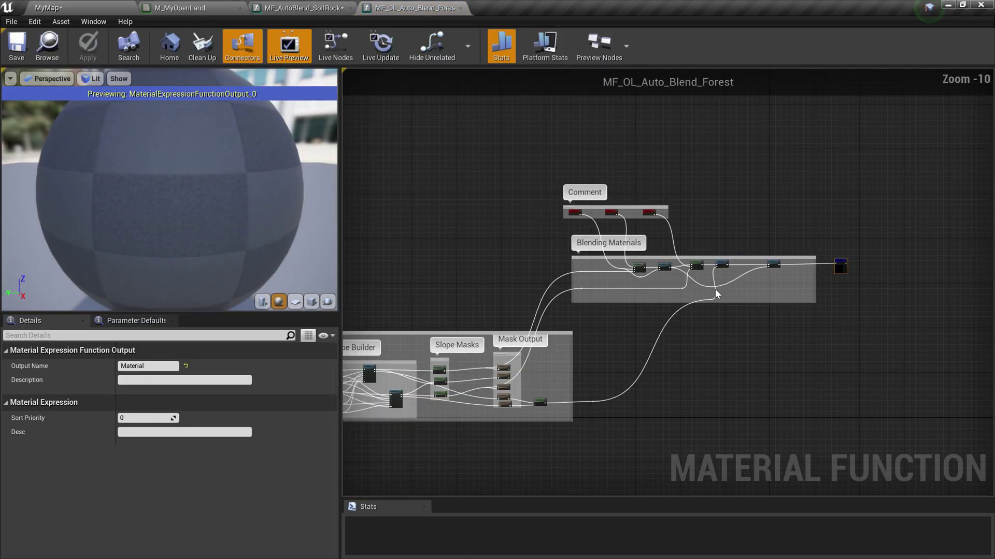
{"action": "right_click_drag", "start_coordinate": [717, 295], "coordinate": [902, 268]}
{"action": "scroll", "coordinate": [765, 364], "scroll_direction": "down", "scroll_amount": 2}
{"action": "right_click_drag", "start_coordinate": [684, 314], "coordinate": [704, 336]}
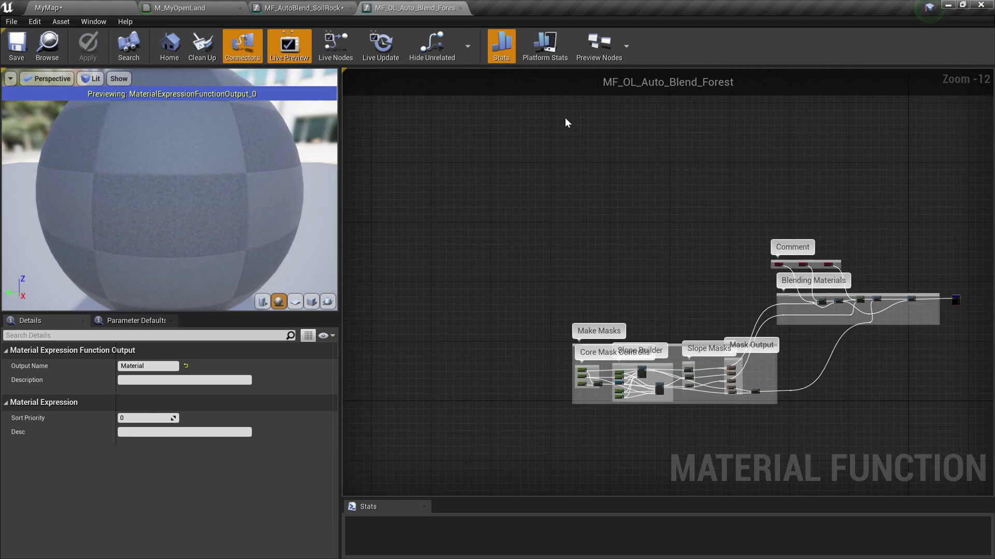
{"action": "scroll", "coordinate": [684, 365], "scroll_direction": "up", "scroll_amount": 7}
{"action": "right_click_drag", "start_coordinate": [584, 320], "coordinate": [750, 234]}
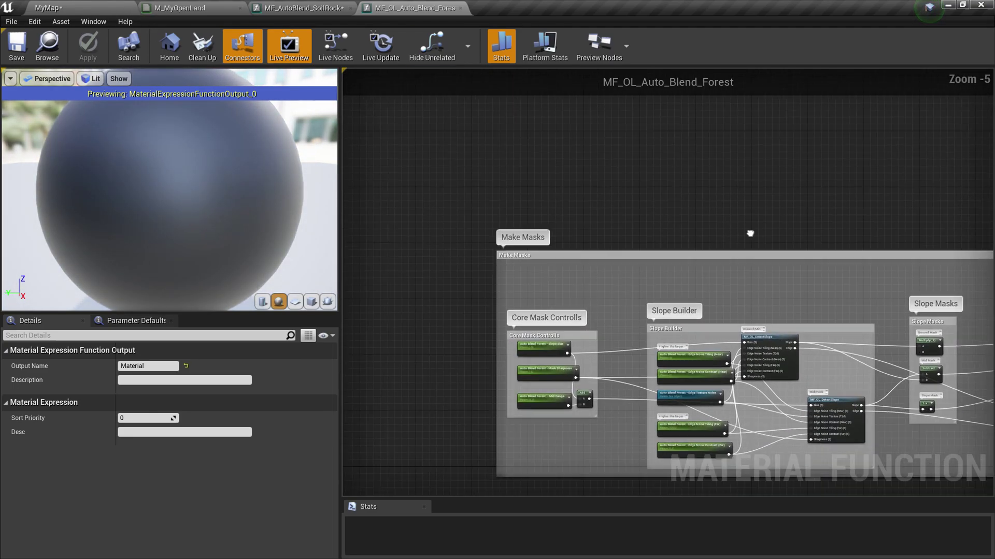
Examine the Slope Bias parameter in the Core Mask Controlls group, then return to the overview of the whole function.
{"action": "scroll", "coordinate": [497, 443], "scroll_direction": "up", "scroll_amount": 1}
{"action": "left_click", "coordinate": [564, 314]}
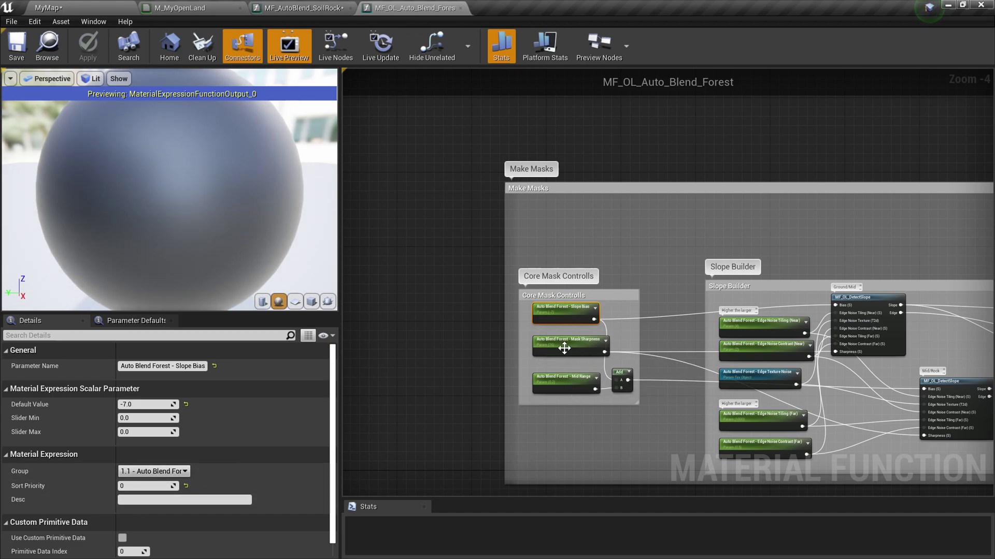
{"action": "scroll", "coordinate": [565, 318], "scroll_direction": "up", "scroll_amount": 3}
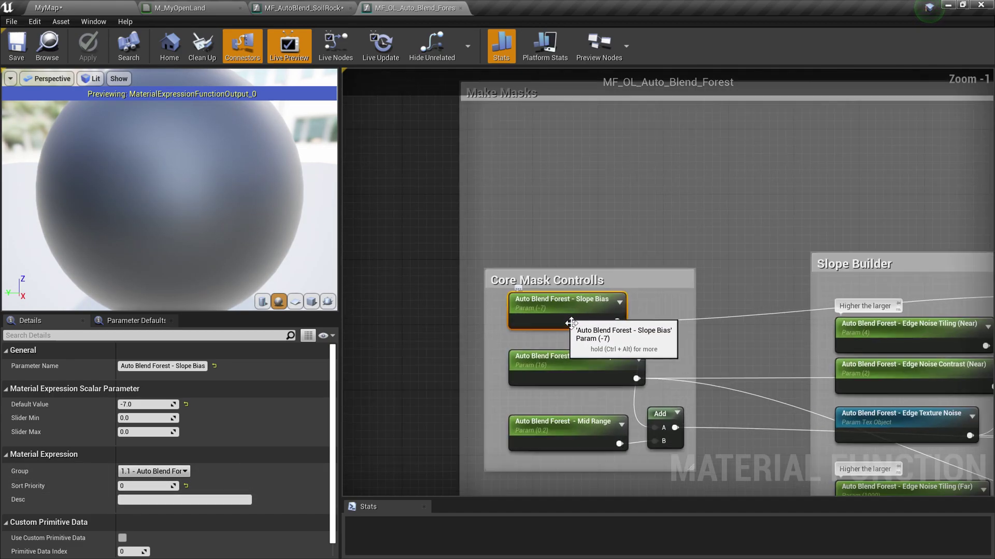
{"action": "scroll", "coordinate": [570, 323], "scroll_direction": "up", "scroll_amount": 1}
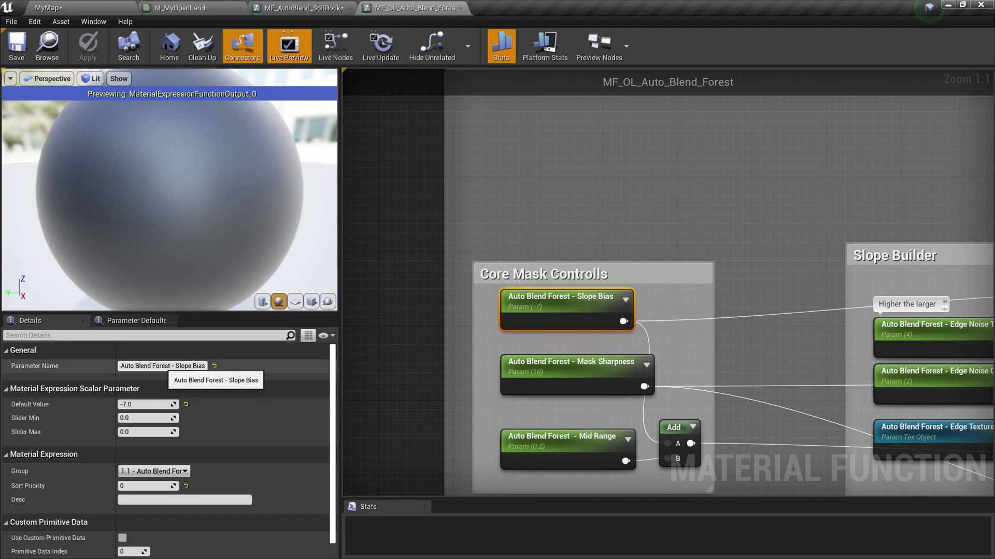
{"action": "scroll", "coordinate": [595, 449], "scroll_direction": "down", "scroll_amount": 6}
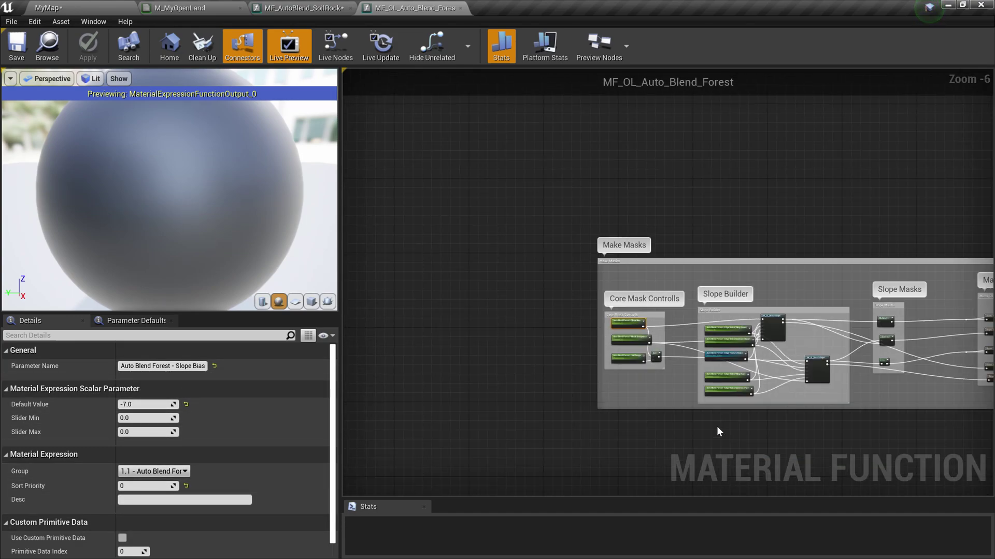
{"action": "scroll", "coordinate": [719, 431], "scroll_direction": "down", "scroll_amount": 4}
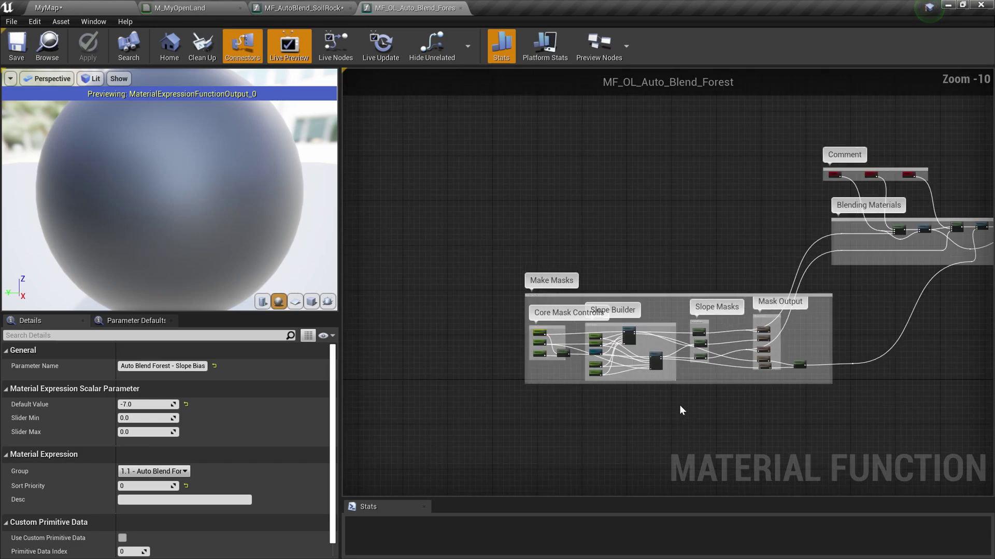
{"action": "scroll", "coordinate": [680, 415], "scroll_direction": "down", "scroll_amount": 1}
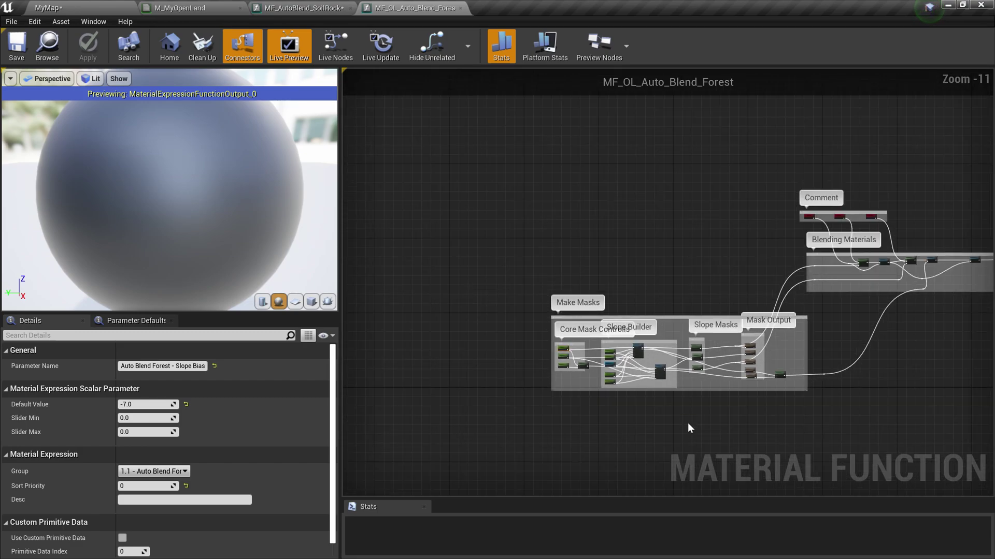
Copy all nodes of MF_OL_Auto_Blend_Forest and paste them as text into a new file in Visual Studio Code.
{"action": "scroll", "coordinate": [696, 425], "scroll_direction": "down", "scroll_amount": 1}
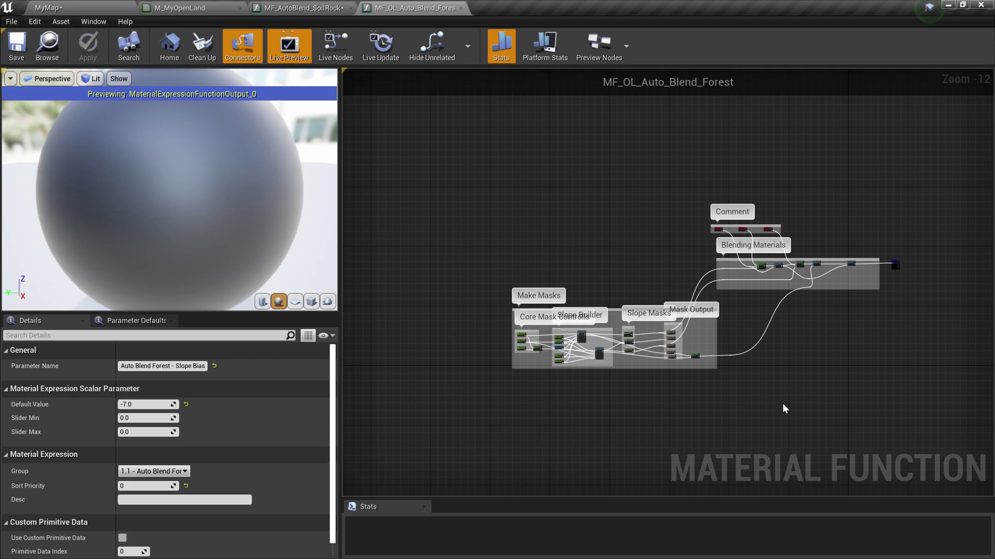
{"action": "key", "text": "ctrl+a"}
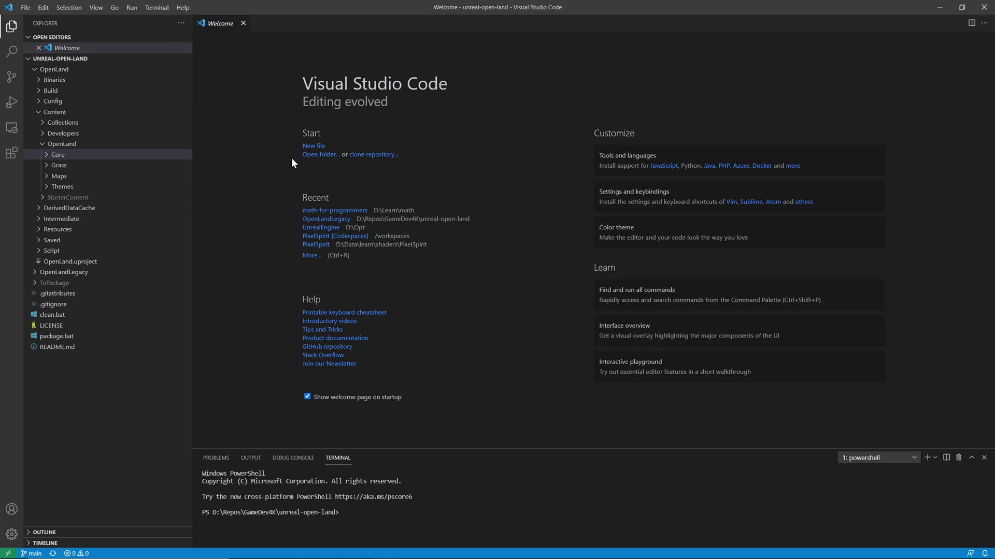
{"action": "left_click", "coordinate": [318, 147]}
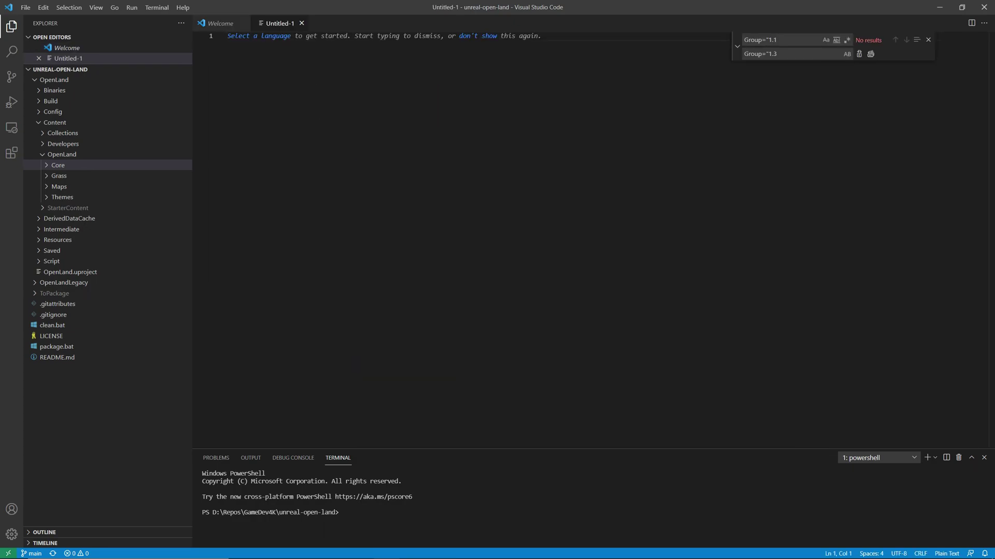
{"action": "key", "text": "ctrl+v"}
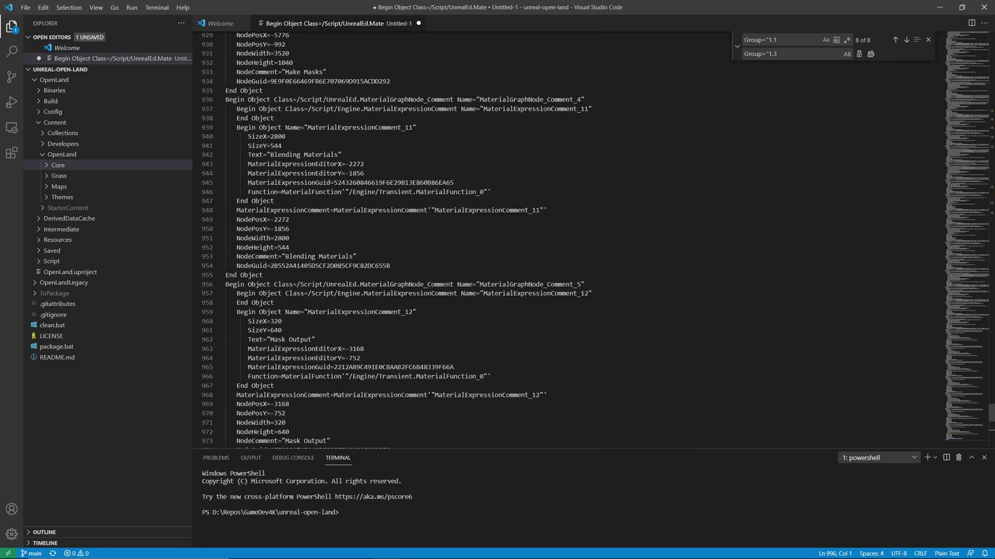
Search the pasted text for Group and copy the Auto Blend Forest prefix from the Mask Sharpness parameter name.
{"action": "scroll", "coordinate": [595, 240], "scroll_direction": "up", "scroll_amount": 7}
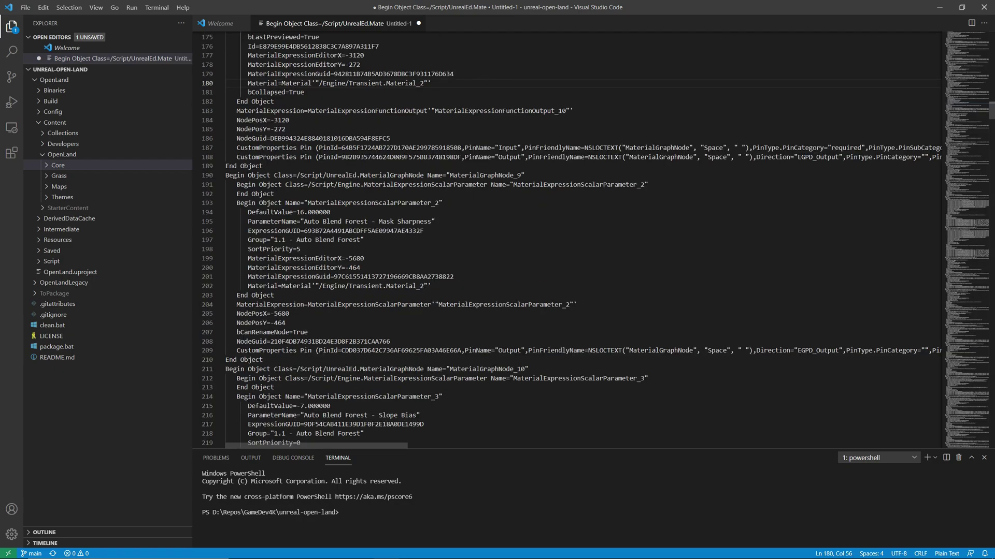
{"action": "key", "text": "ctrl+f"}
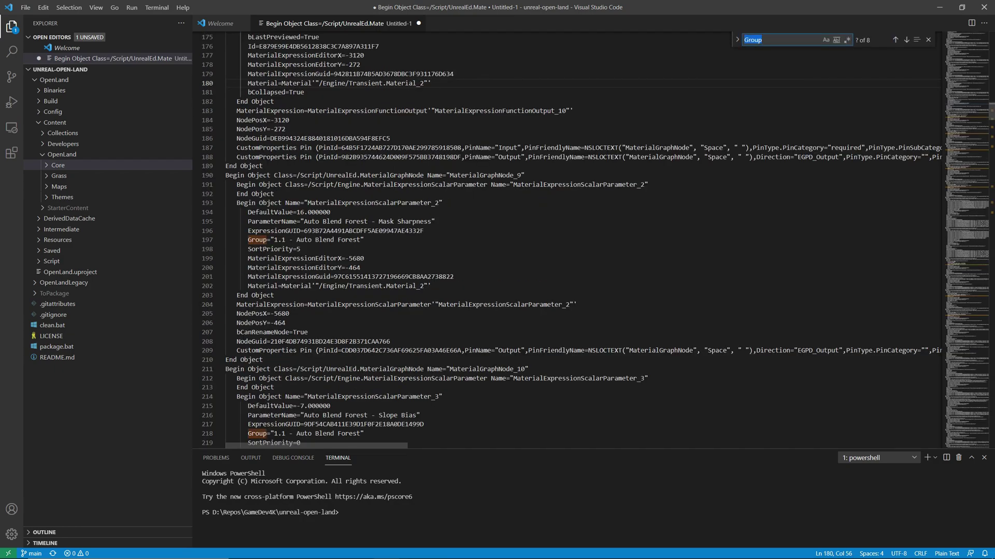
{"action": "key", "text": "Return"}
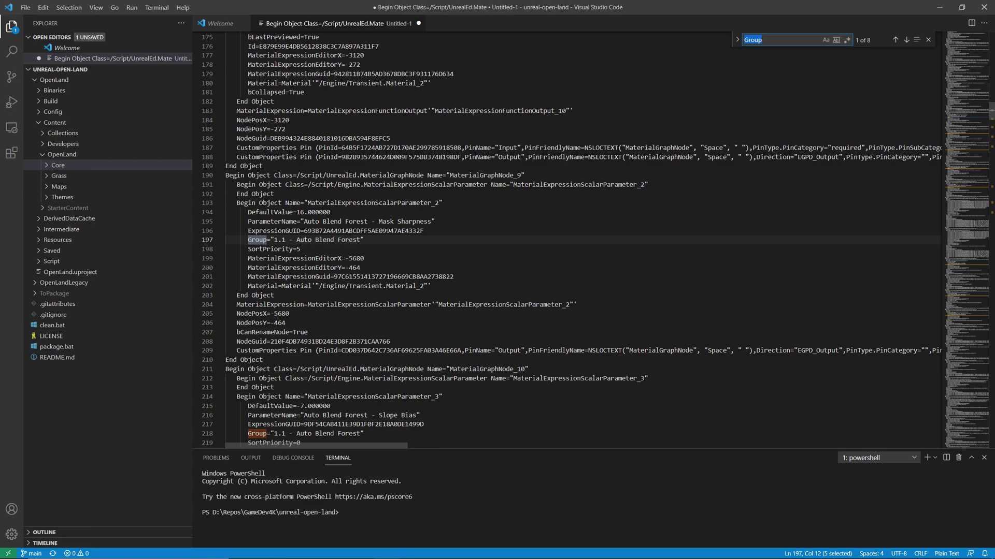
{"action": "left_click_drag", "start_coordinate": [364, 240], "coordinate": [244, 213]}
{"action": "left_click", "coordinate": [364, 231]}
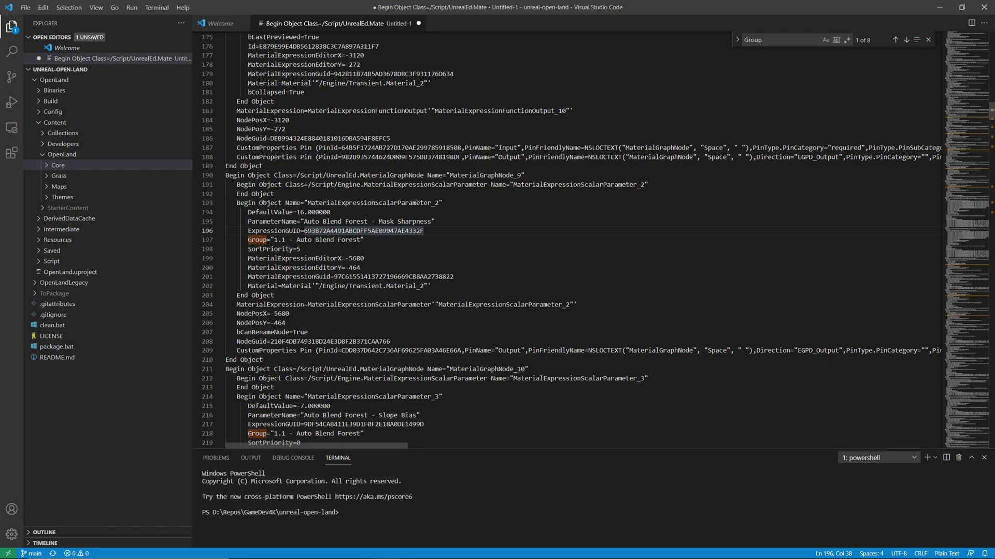
{"action": "left_click_drag", "start_coordinate": [304, 222], "coordinate": [368, 222]}
{"action": "key", "text": "ctrl+c"}
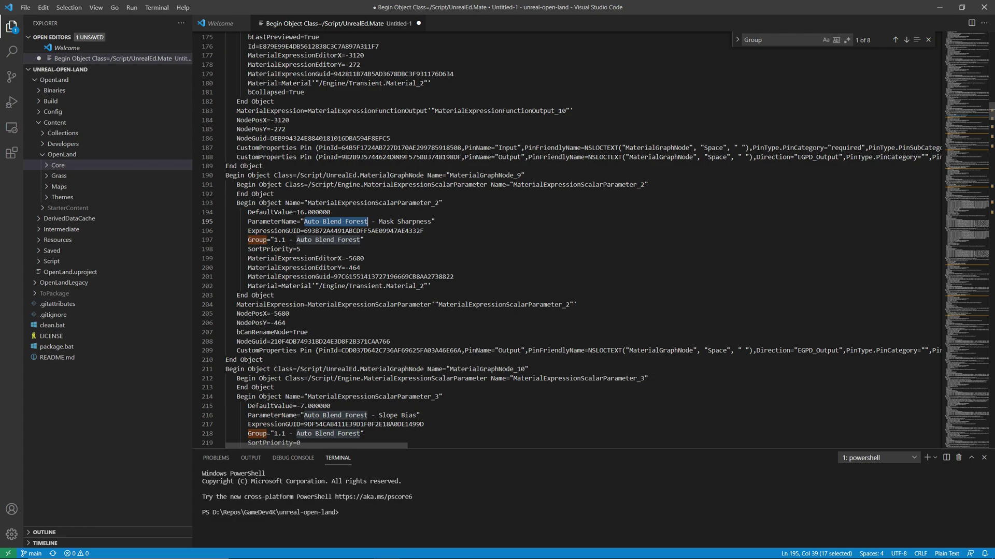
Replace every occurrence of Auto Blend Forest in the file with Auto Blend SoilRock.
{"action": "key", "text": "ctrl+f"}
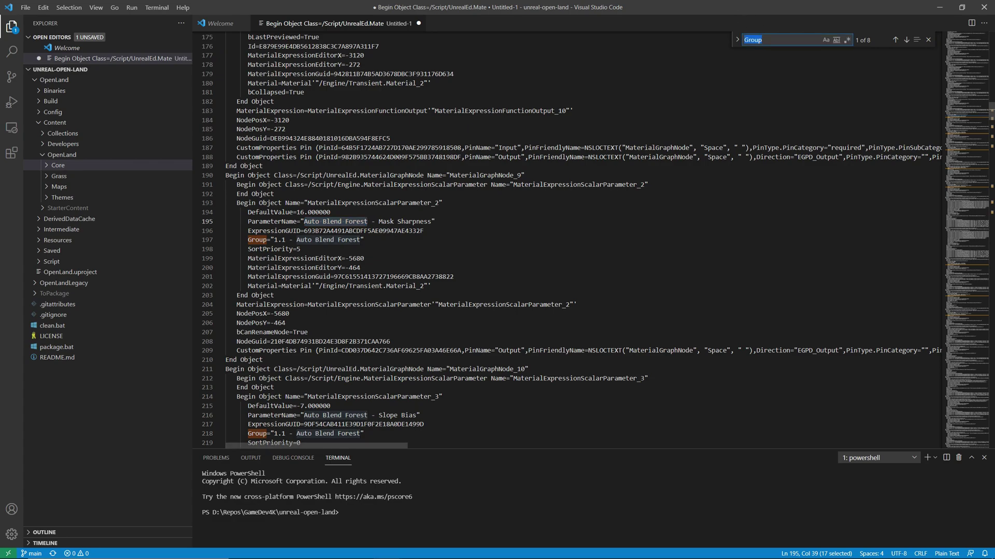
{"action": "key", "text": "ctrl+v"}
{"action": "key", "text": "ctrl+h"}
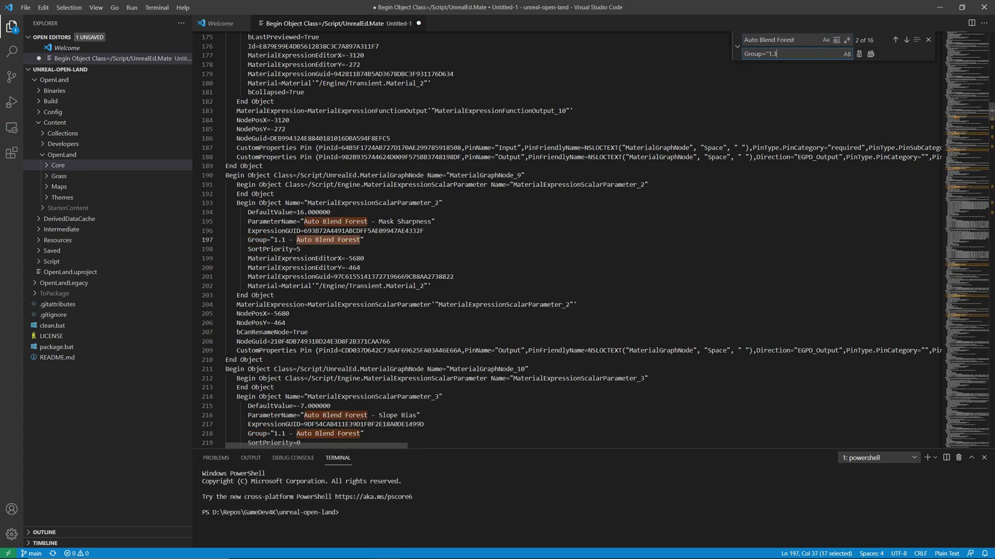
{"action": "key", "text": "ctrl+v"}
{"action": "key", "text": "ctrl+shift+Left"}
{"action": "left_click", "coordinate": [871, 55]}
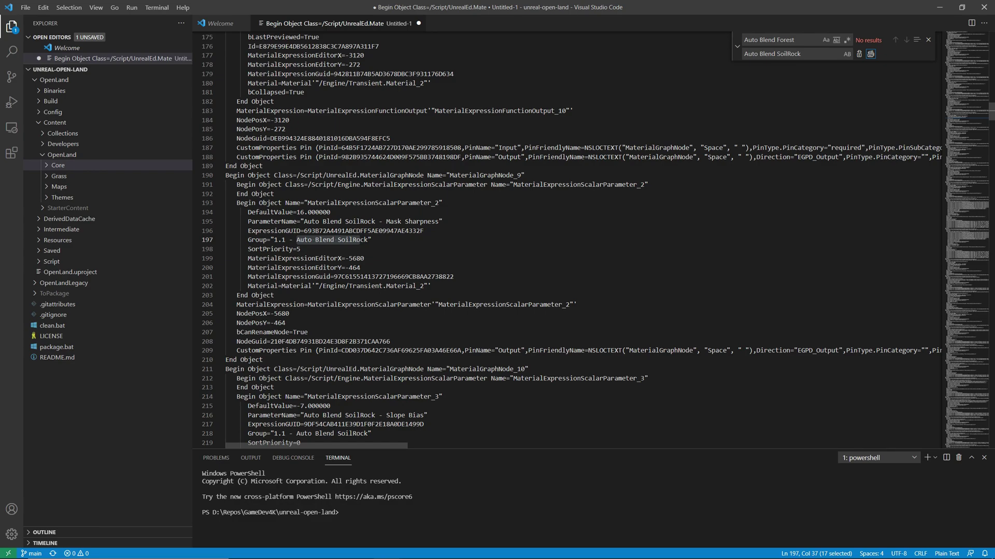
Replace every Group="1.1 in the file with Group="1.3.
{"action": "left_click_drag", "start_coordinate": [285, 240], "coordinate": [248, 240]}
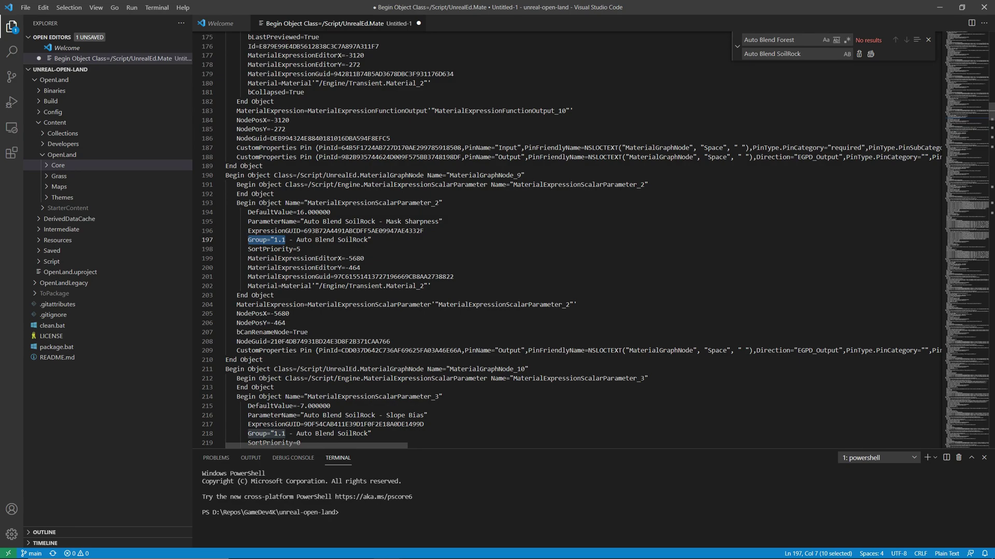
{"action": "left_click", "coordinate": [768, 40]}
{"action": "key", "text": "ctrl+a"}
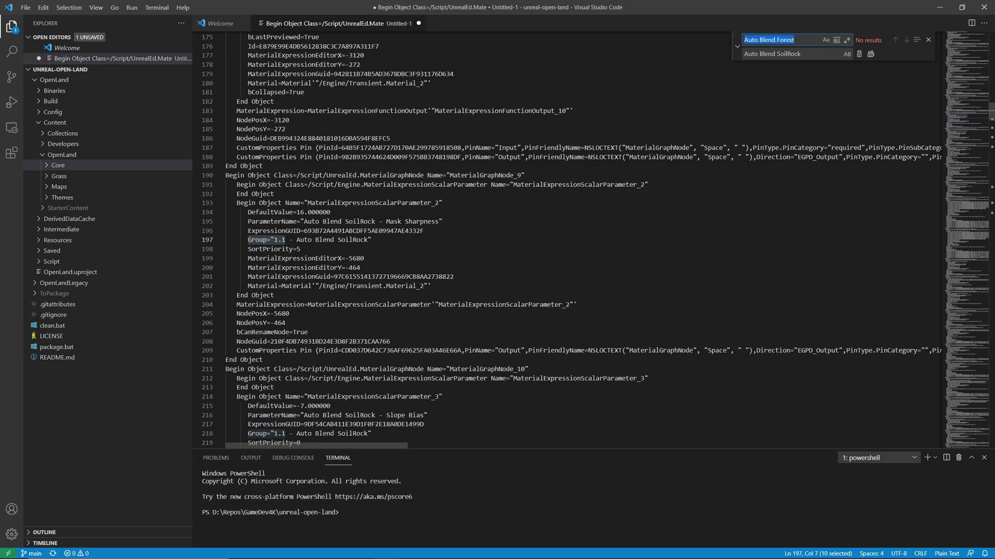
{"action": "key", "text": "ctrl+v"}
{"action": "key", "text": "Tab"}
{"action": "key", "text": "ctrl+v"}
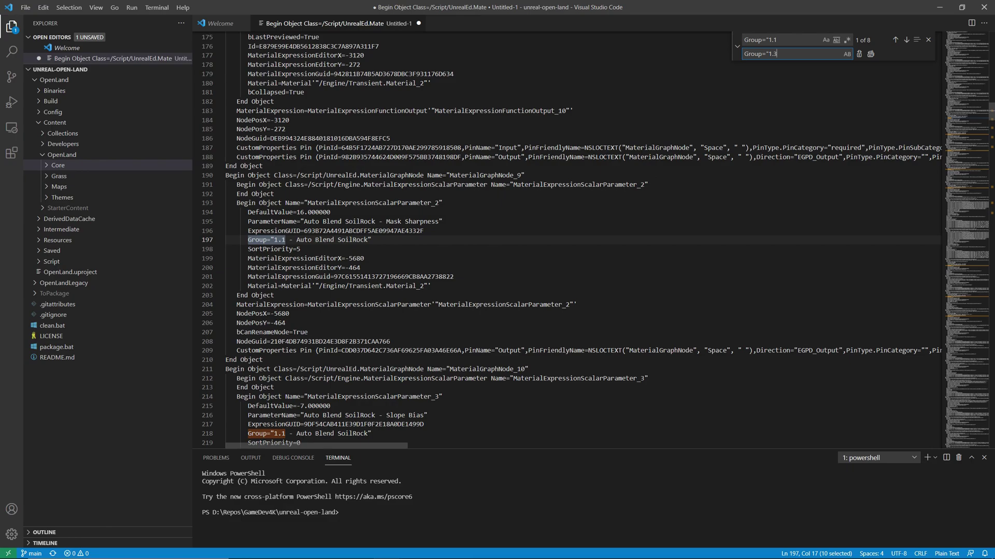
{"action": "left_click", "coordinate": [871, 55]}
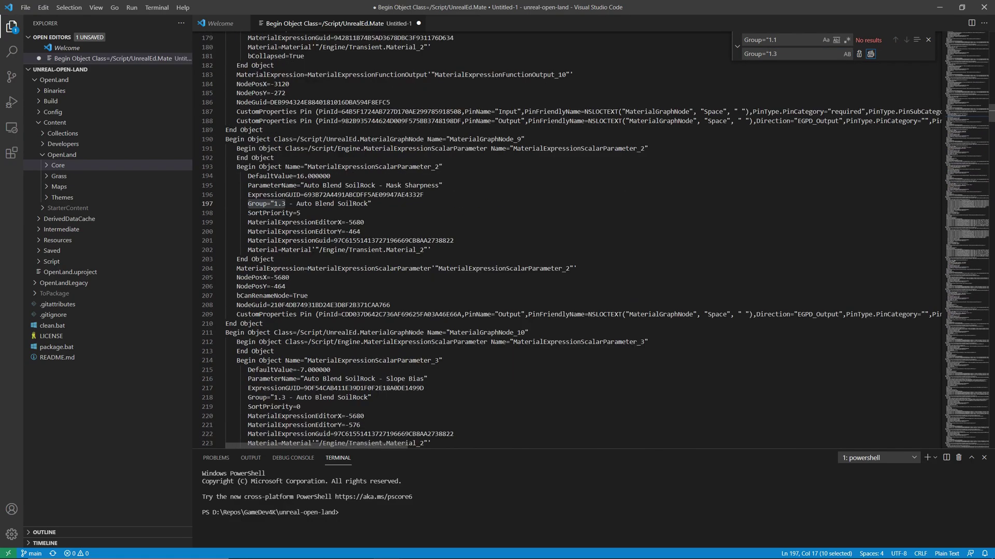
Copy the whole edited text, switch back to Unreal Editor and paste it as nodes into the MF_AutoBlend_SoilRock graph.
{"action": "left_click", "coordinate": [364, 223]}
{"action": "key", "text": "ctrl+a"}
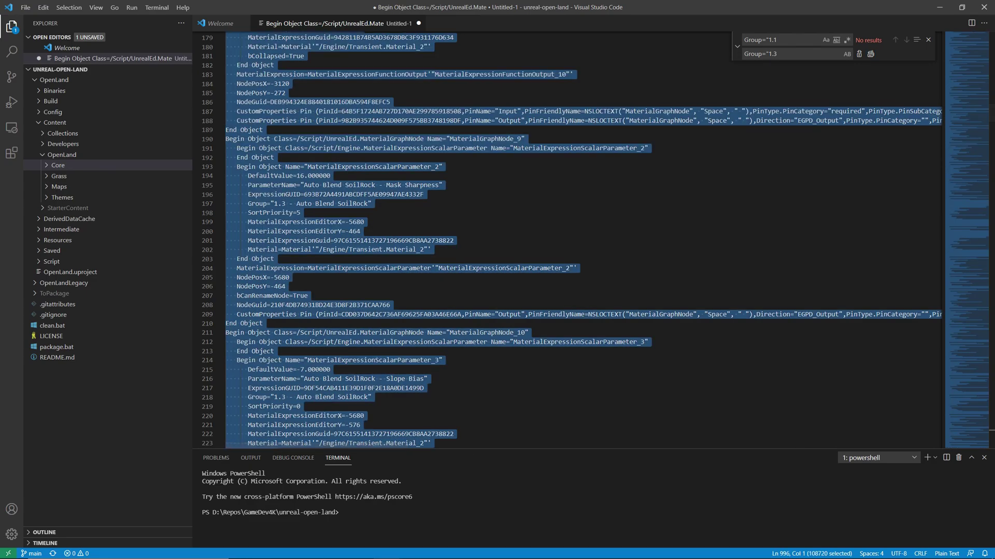
{"action": "key", "text": "ctrl+super+Left"}
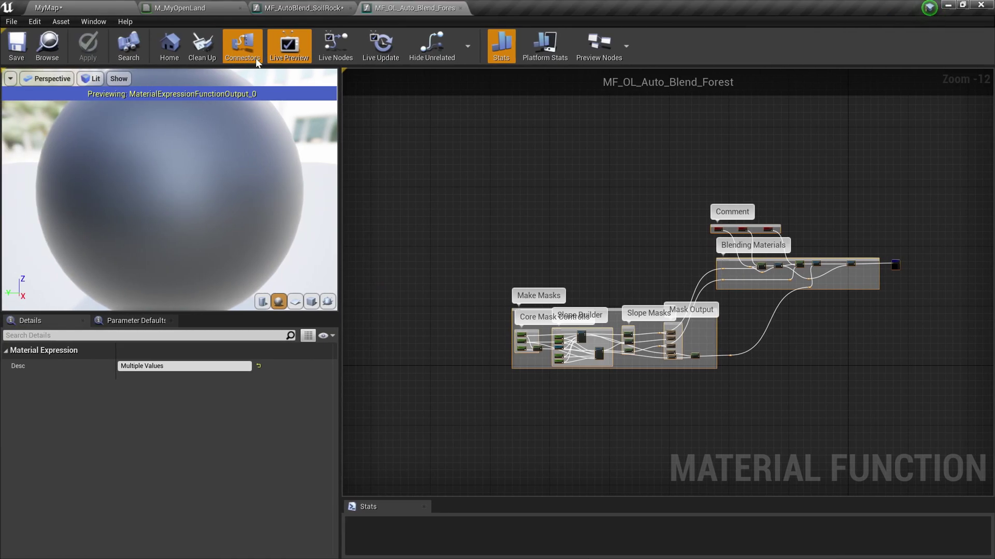
{"action": "left_click", "coordinate": [292, 8]}
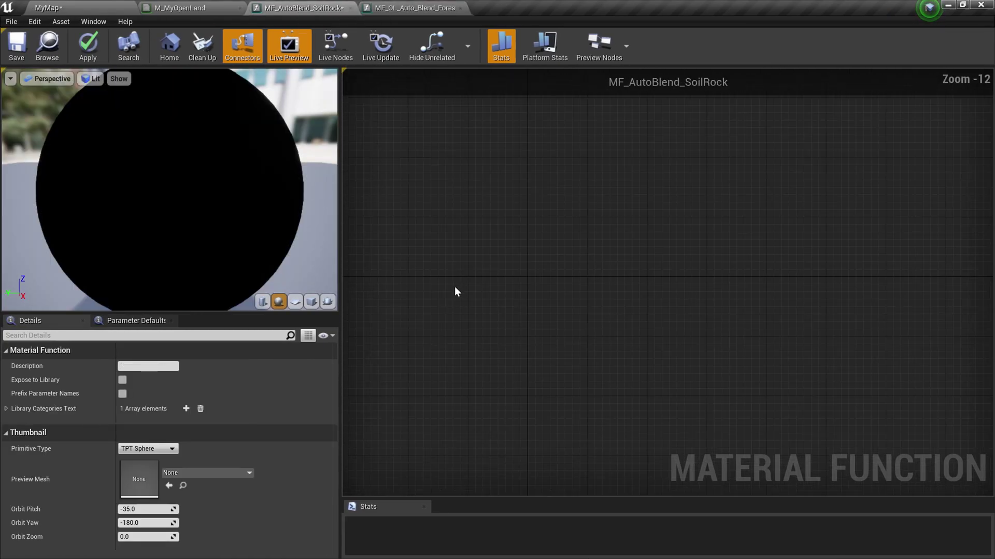
{"action": "scroll", "coordinate": [638, 253], "scroll_direction": "up", "scroll_amount": 2}
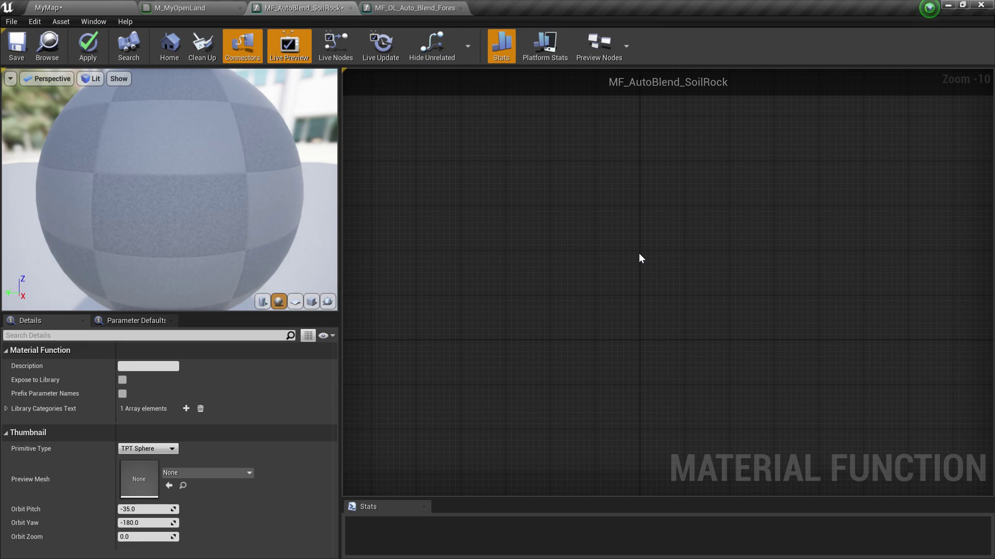
{"action": "scroll", "coordinate": [623, 389], "scroll_direction": "up", "scroll_amount": 2}
{"action": "scroll", "coordinate": [455, 368], "scroll_direction": "up", "scroll_amount": 2}
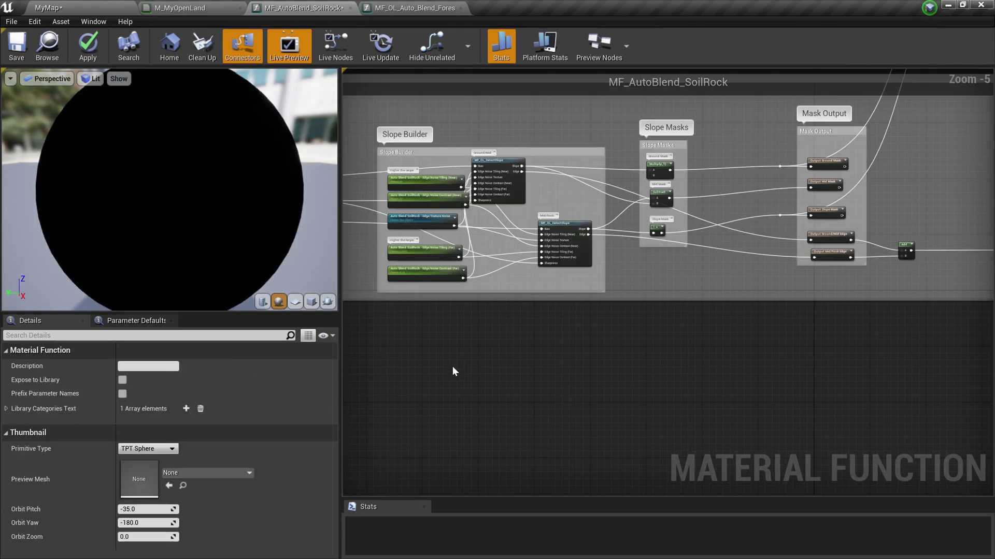
Check the name and group of the Slope Bias parameter in the pasted nodes, and save MF_AutoBlend_SoilRock.
{"action": "scroll", "coordinate": [710, 402], "scroll_direction": "up", "scroll_amount": 2}
{"action": "scroll", "coordinate": [632, 404], "scroll_direction": "up", "scroll_amount": 1}
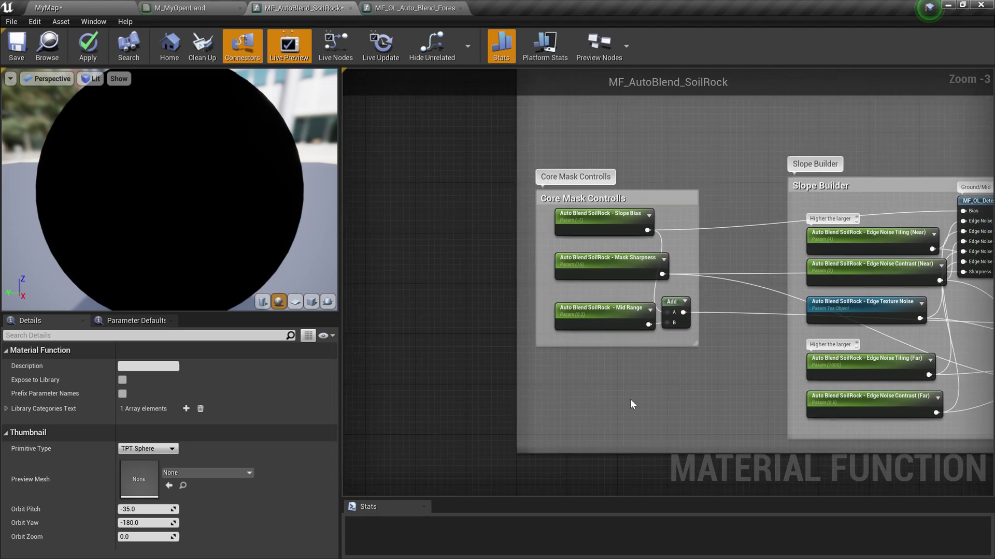
{"action": "left_click", "coordinate": [616, 236]}
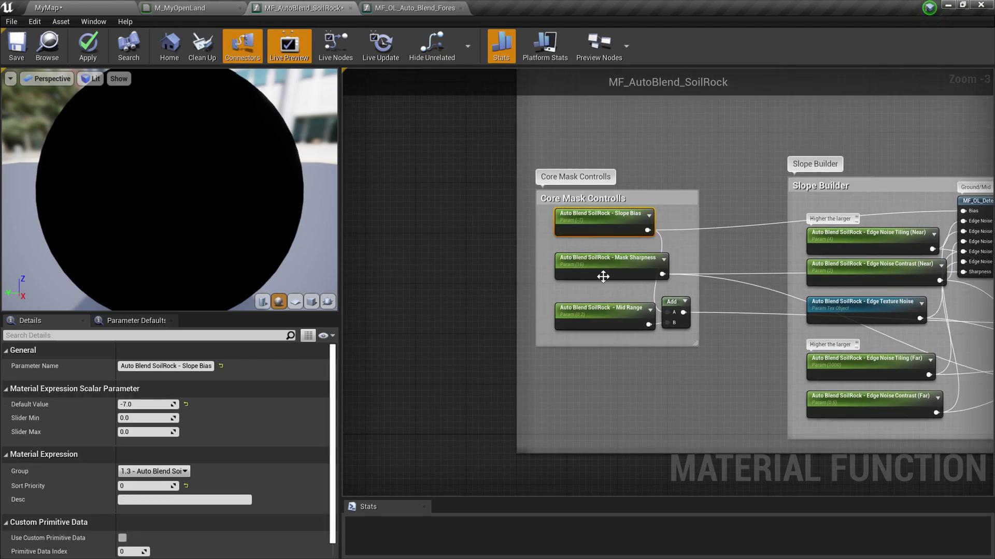
{"action": "scroll", "coordinate": [570, 373], "scroll_direction": "down", "scroll_amount": 3}
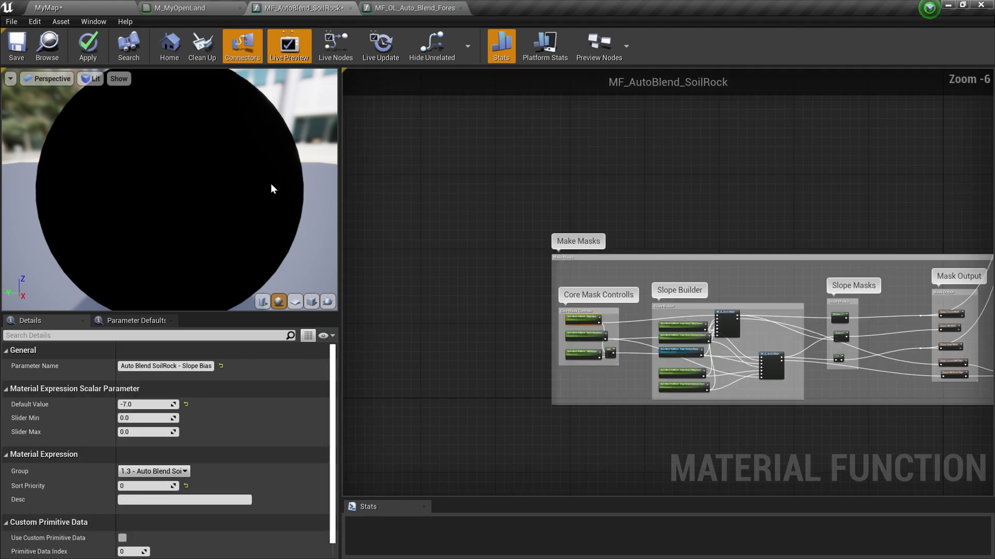
{"action": "left_click", "coordinate": [15, 52]}
Add the MF_AutoBlend_SoilRock function to the M_MyOpenLand graph and place it below the Biome B group.
{"action": "left_click", "coordinate": [48, 8]}
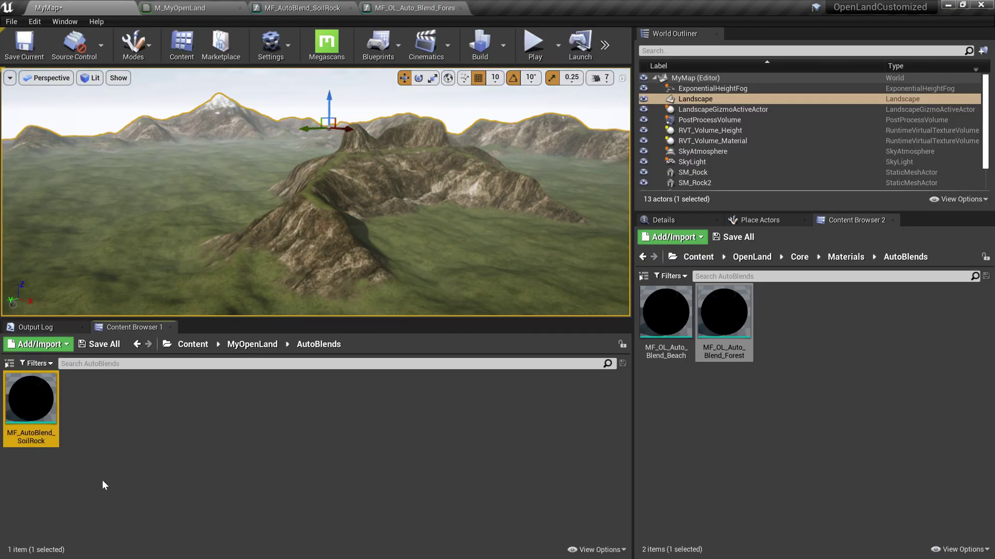
{"action": "left_click_drag", "start_coordinate": [32, 407], "coordinate": [619, 435]}
{"action": "scroll", "coordinate": [677, 484], "scroll_direction": "down", "scroll_amount": 1}
{"action": "right_click_drag", "start_coordinate": [677, 484], "coordinate": [729, 368]}
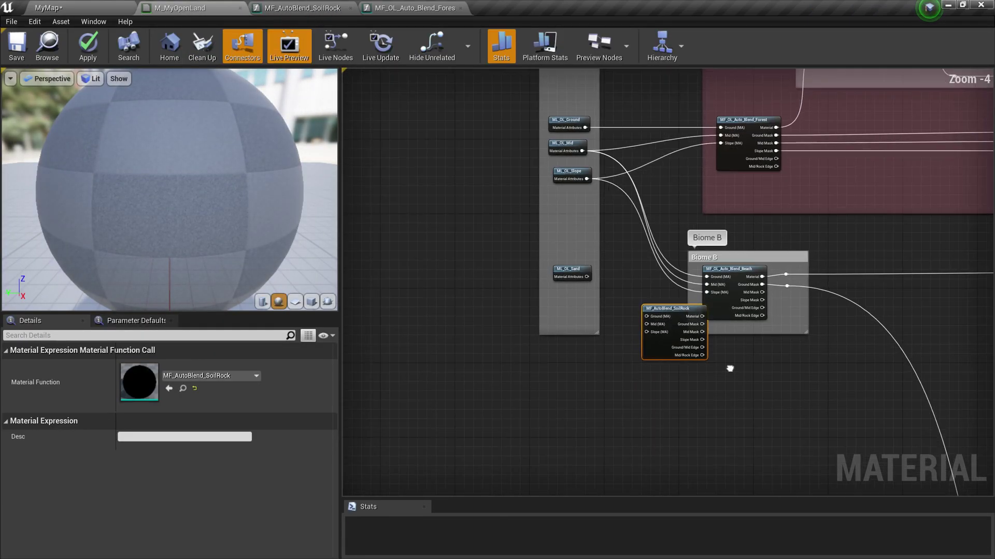
{"action": "left_click_drag", "start_coordinate": [670, 314], "coordinate": [735, 389]}
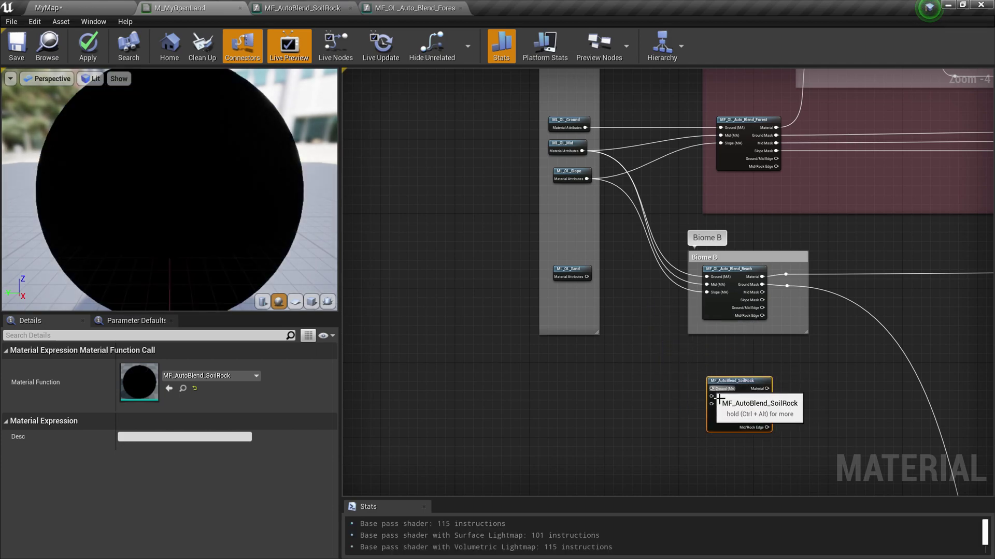
Connect ML_OL_Sand's Material Attributes output to the Ground (MA) input of MF_AutoBlend_SoilRock.
{"action": "scroll", "coordinate": [699, 430], "scroll_direction": "up", "scroll_amount": 1}
{"action": "scroll", "coordinate": [699, 430], "scroll_direction": "up", "scroll_amount": 2}
{"action": "scroll", "coordinate": [587, 305], "scroll_direction": "down", "scroll_amount": 1}
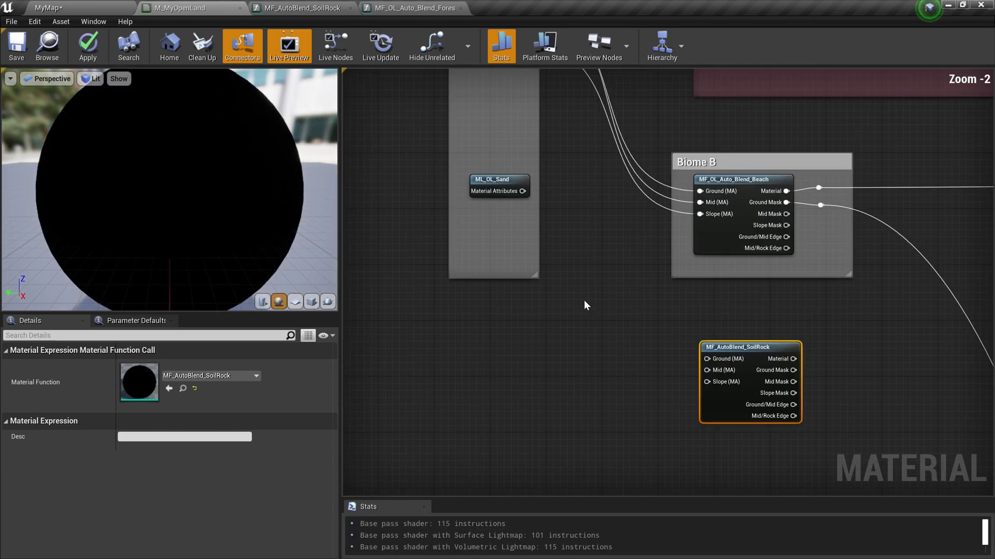
{"action": "left_click_drag", "start_coordinate": [529, 199], "coordinate": [547, 220]}
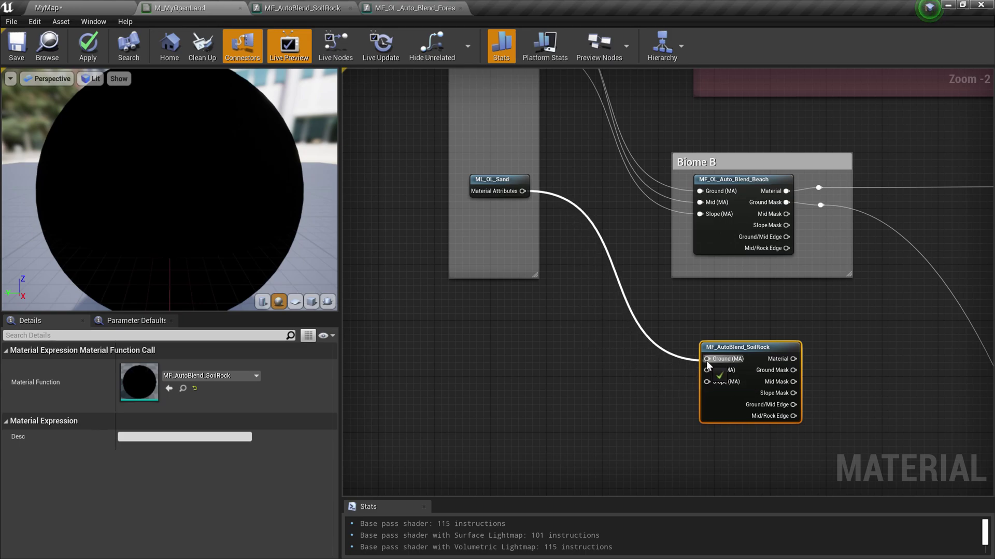
{"action": "left_click_drag", "start_coordinate": [706, 360], "coordinate": [708, 360]}
Connect ML_OL_Slope to the Mid (MA) input of MF_AutoBlend_SoilRock, and branch that wire through a reroute node to Slope (MA).
{"action": "scroll", "coordinate": [676, 391], "scroll_direction": "down", "scroll_amount": 2}
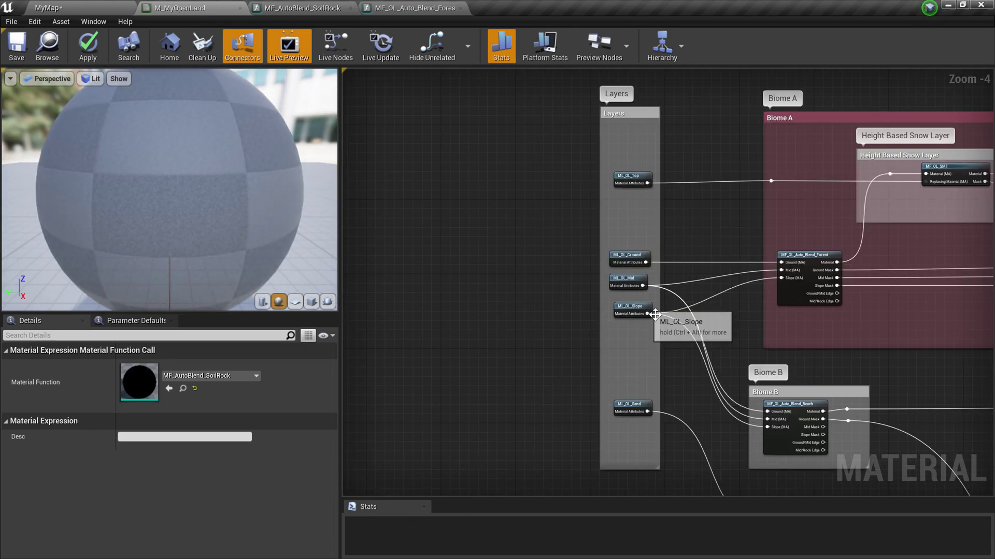
{"action": "left_click_drag", "start_coordinate": [643, 286], "coordinate": [782, 221]}
{"action": "scroll", "coordinate": [689, 456], "scroll_direction": "up", "scroll_amount": 1}
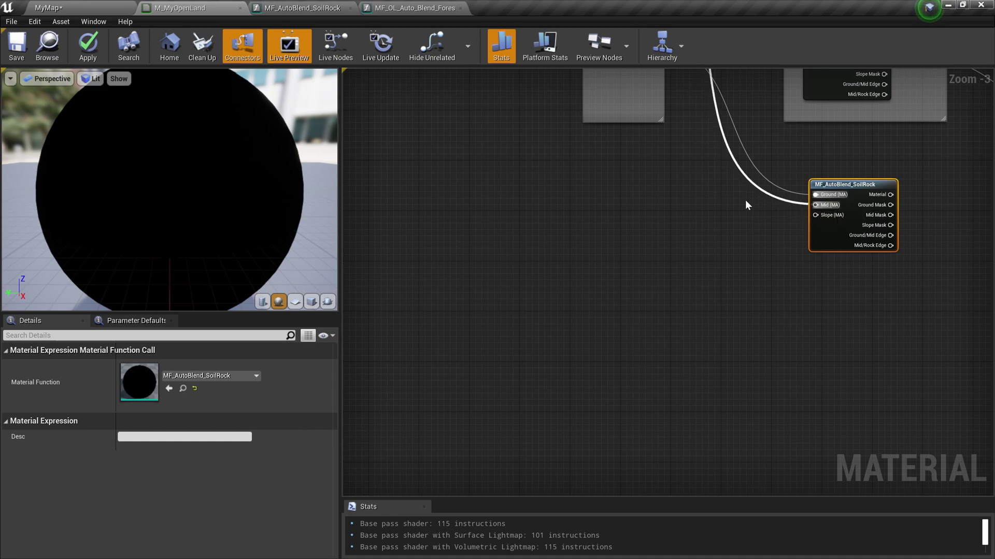
{"action": "left_click", "coordinate": [782, 200]}
{"action": "double_click", "coordinate": [783, 202]}
{"action": "left_click_drag", "start_coordinate": [783, 202], "coordinate": [816, 217]}
Look over the graph from the MF_AutoBlend_SoilRock node to the Layer Blending group and examine its Layer Blend node.
{"action": "scroll", "coordinate": [865, 319], "scroll_direction": "down", "scroll_amount": 1}
{"action": "right_click_drag", "start_coordinate": [707, 238], "coordinate": [714, 409]}
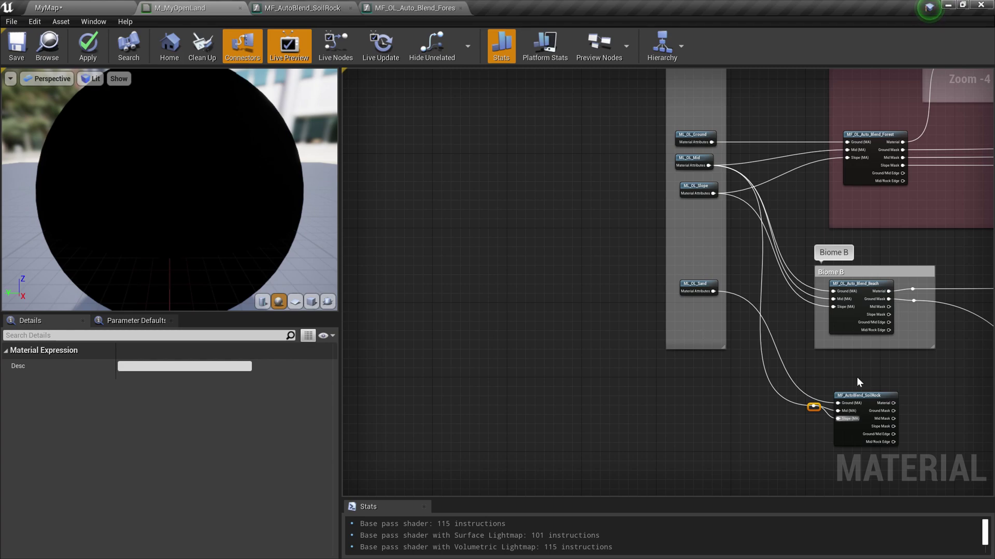
{"action": "right_click_drag", "start_coordinate": [920, 413], "coordinate": [735, 397]}
{"action": "scroll", "coordinate": [766, 397], "scroll_direction": "down", "scroll_amount": 2}
{"action": "scroll", "coordinate": [762, 397], "scroll_direction": "up", "scroll_amount": 2}
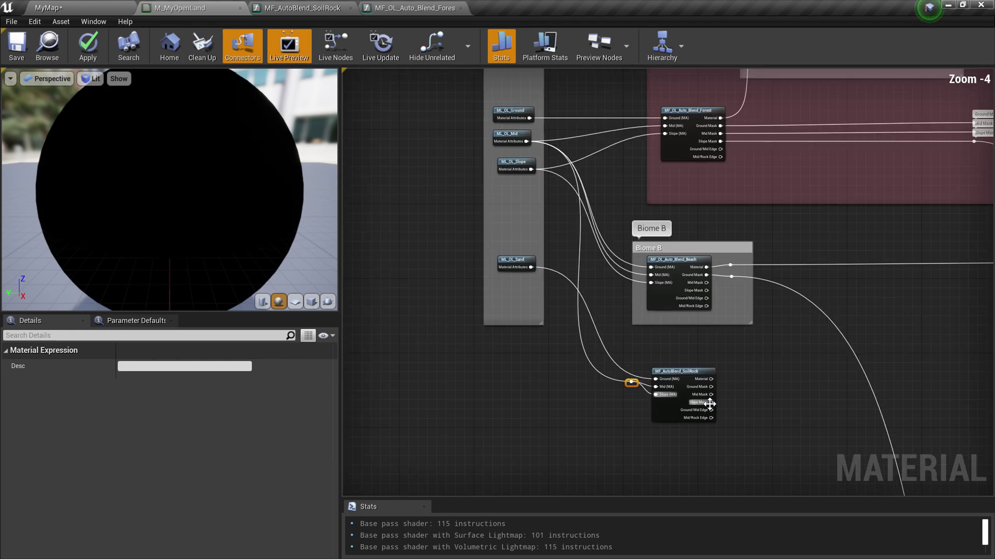
{"action": "scroll", "coordinate": [802, 384], "scroll_direction": "down", "scroll_amount": 3}
{"action": "right_click_drag", "start_coordinate": [864, 386], "coordinate": [612, 385]}
{"action": "scroll", "coordinate": [470, 398], "scroll_direction": "up", "scroll_amount": 5}
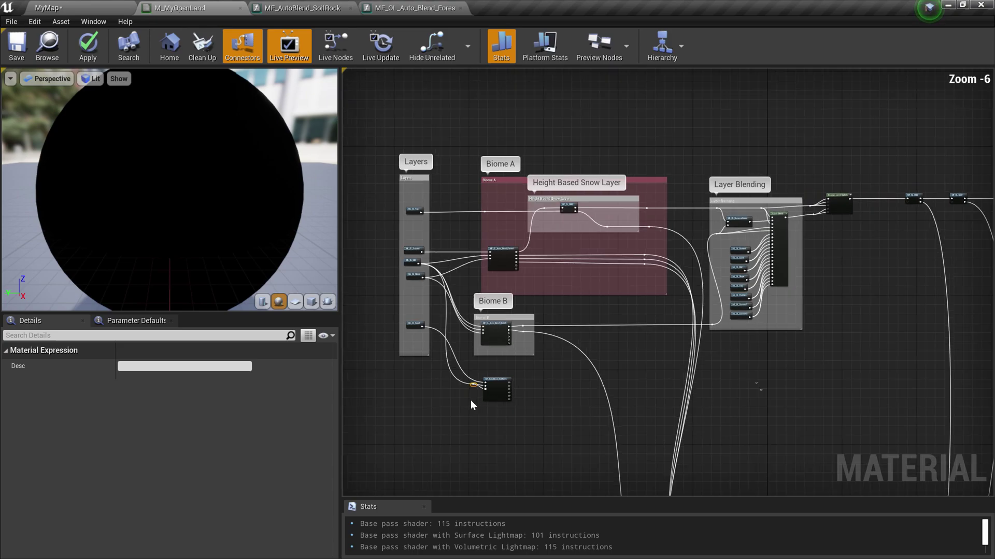
{"action": "scroll", "coordinate": [663, 362], "scroll_direction": "down", "scroll_amount": 4}
{"action": "right_click_drag", "start_coordinate": [978, 297], "coordinate": [810, 319]}
{"action": "scroll", "coordinate": [808, 295], "scroll_direction": "up", "scroll_amount": 3}
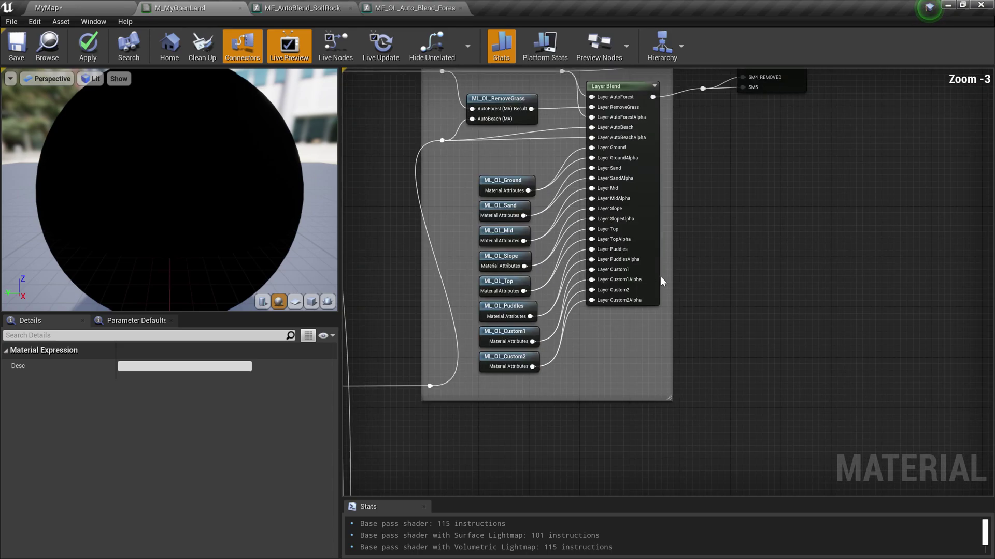
Add a layer named SoilRock to the Layer Blend node in the Layer Blending group.
{"action": "right_click_drag", "start_coordinate": [623, 344], "coordinate": [804, 340]}
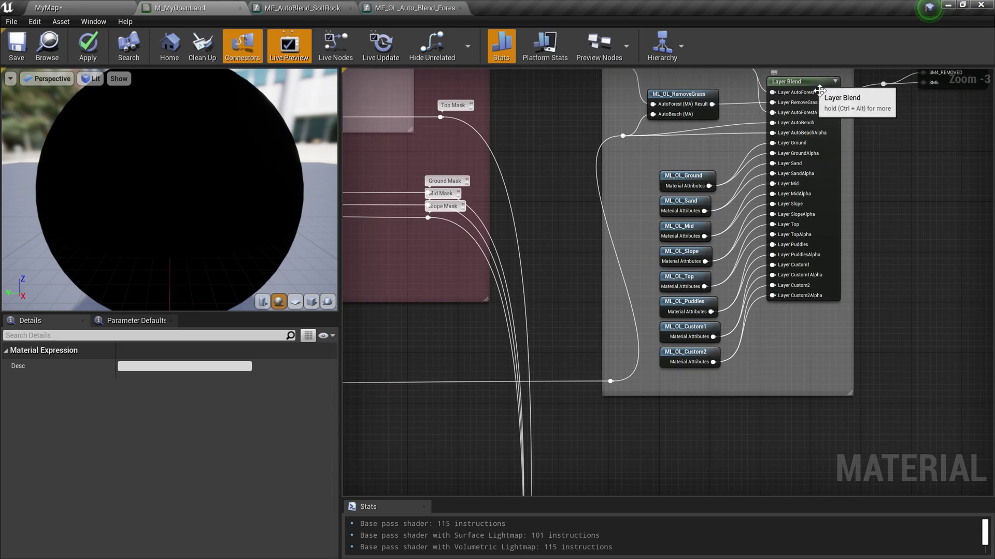
{"action": "left_click", "coordinate": [821, 82]}
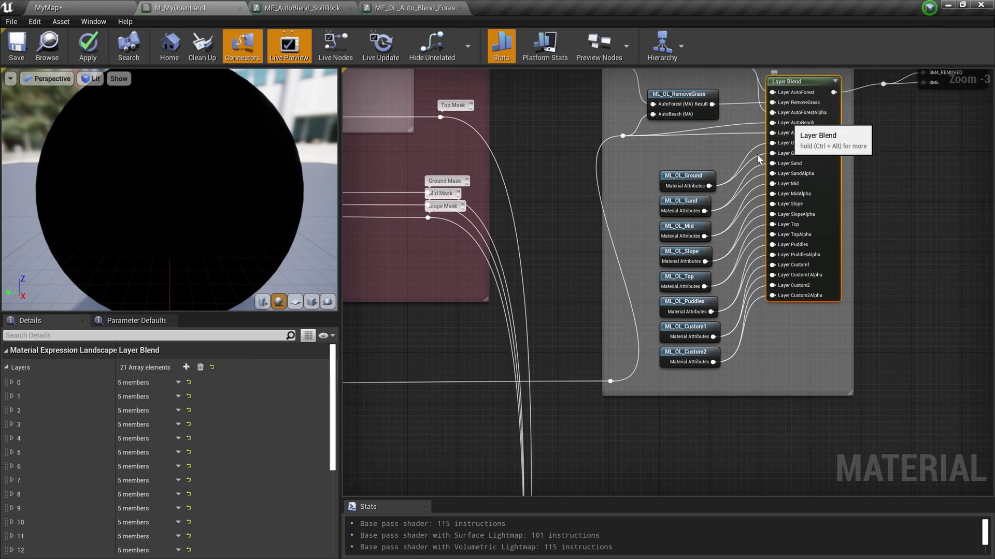
{"action": "left_click", "coordinate": [186, 367]}
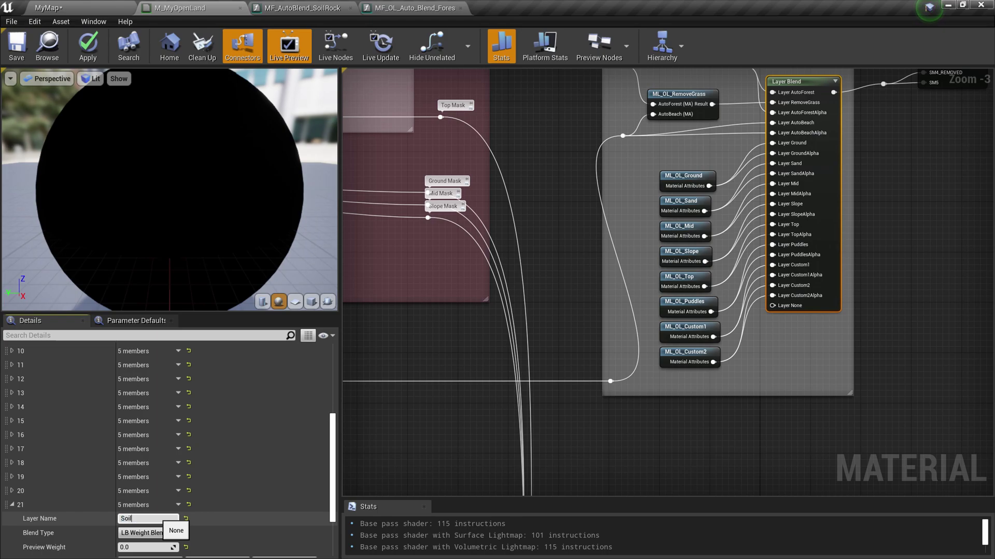
{"action": "left_click", "coordinate": [748, 474]}
Connect the Material output of MF_AutoBlend_SoilRock to the Layer SoilRock input of the Layer Blend node.
{"action": "scroll", "coordinate": [748, 474], "scroll_direction": "down", "scroll_amount": 3}
{"action": "right_click_drag", "start_coordinate": [673, 473], "coordinate": [870, 404]}
{"action": "scroll", "coordinate": [745, 419], "scroll_direction": "up", "scroll_amount": 4}
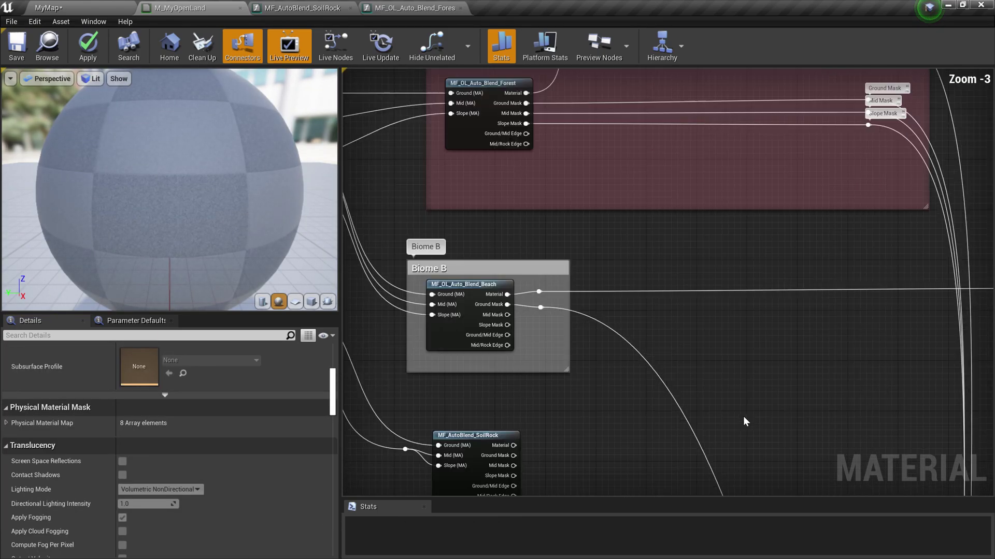
{"action": "left_click_drag", "start_coordinate": [489, 449], "coordinate": [848, 187]}
{"action": "scroll", "coordinate": [523, 285], "scroll_direction": "up", "scroll_amount": 2}
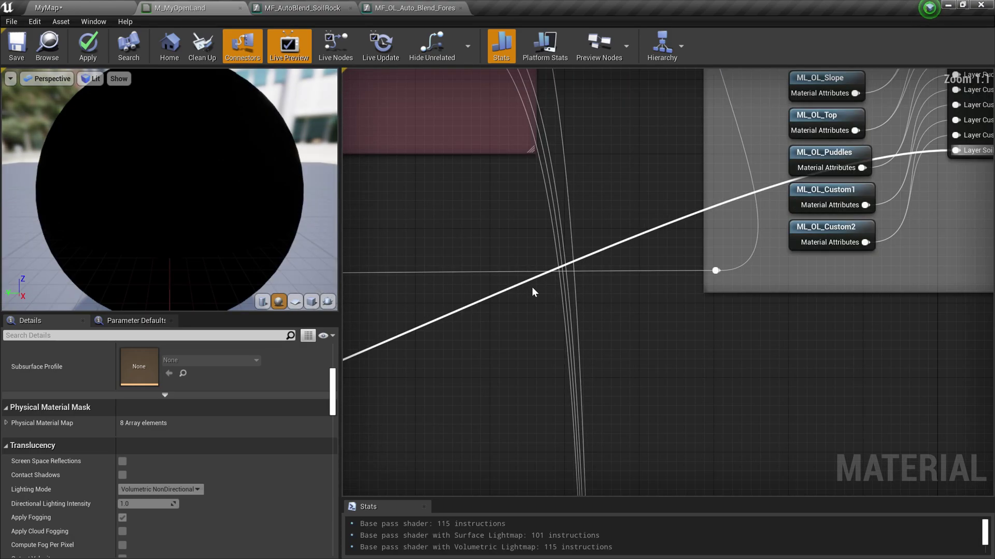
Add a reroute node to the SoilRock material wire and place it below the Layer Blending group.
{"action": "double_click", "coordinate": [532, 283]}
{"action": "left_click_drag", "start_coordinate": [533, 285], "coordinate": [891, 458]}
{"action": "scroll", "coordinate": [890, 458], "scroll_direction": "down", "scroll_amount": 5}
{"action": "scroll", "coordinate": [891, 458], "scroll_direction": "down", "scroll_amount": 2}
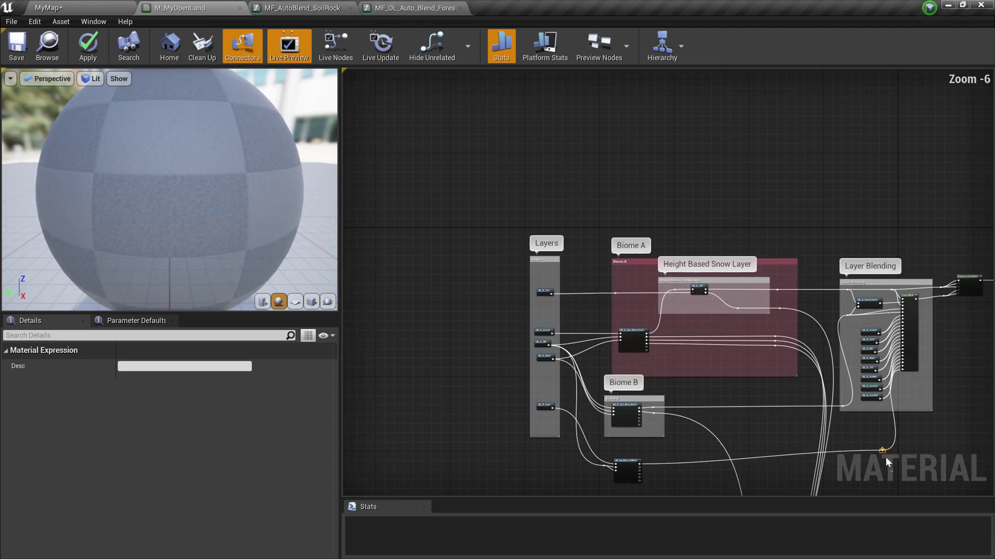
{"action": "right_click_drag", "start_coordinate": [894, 470], "coordinate": [839, 282]}
{"action": "scroll", "coordinate": [839, 282], "scroll_direction": "up", "scroll_amount": 3}
{"action": "scroll", "coordinate": [839, 282], "scroll_direction": "down", "scroll_amount": 4}
Apply the M_MyOpenLand material changes and save all modified assets and the level.
{"action": "left_click", "coordinate": [523, 373]}
{"action": "right_click_drag", "start_coordinate": [524, 373], "coordinate": [632, 404]}
{"action": "scroll", "coordinate": [631, 405], "scroll_direction": "up", "scroll_amount": 1}
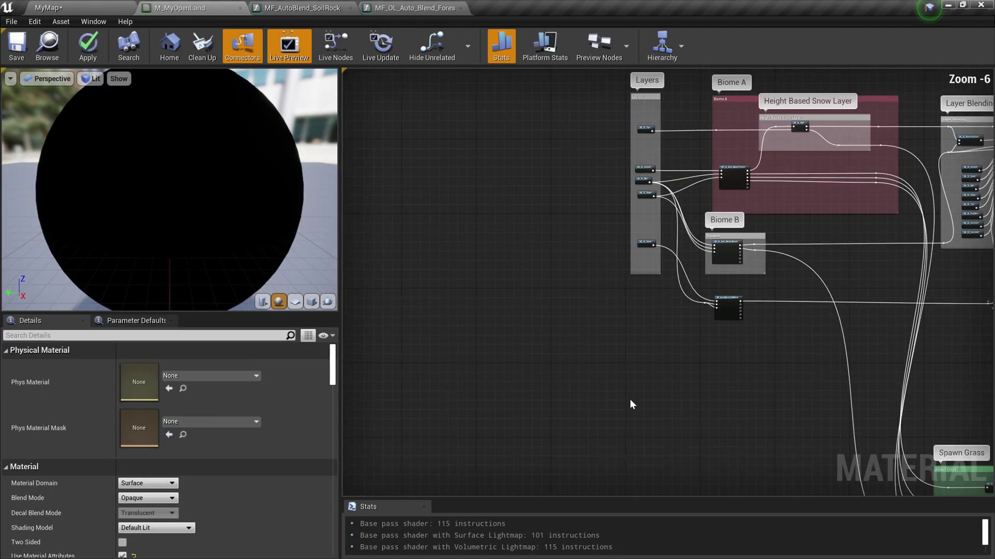
{"action": "scroll", "coordinate": [631, 406], "scroll_direction": "up", "scroll_amount": 2}
{"action": "right_click_drag", "start_coordinate": [817, 348], "coordinate": [705, 496]}
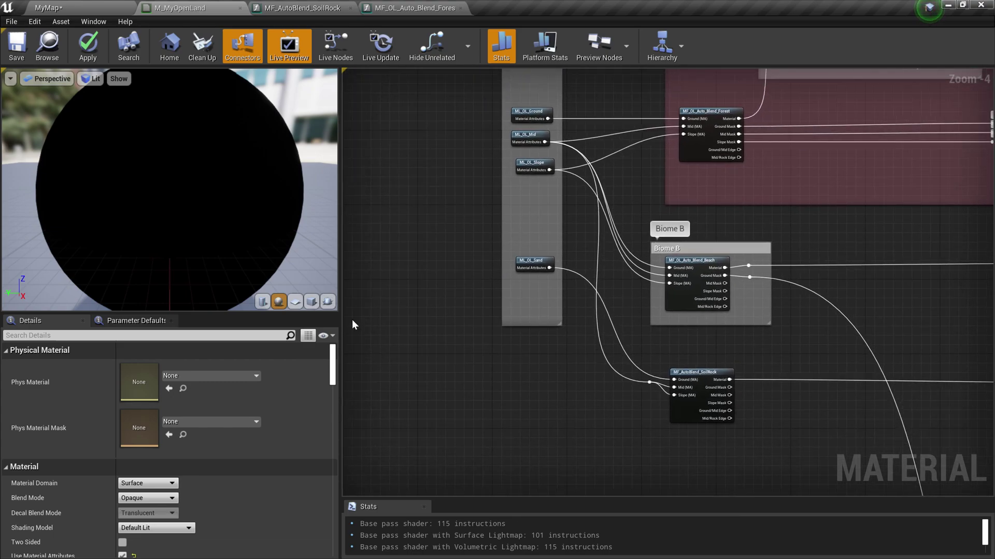
{"action": "left_click", "coordinate": [87, 46]}
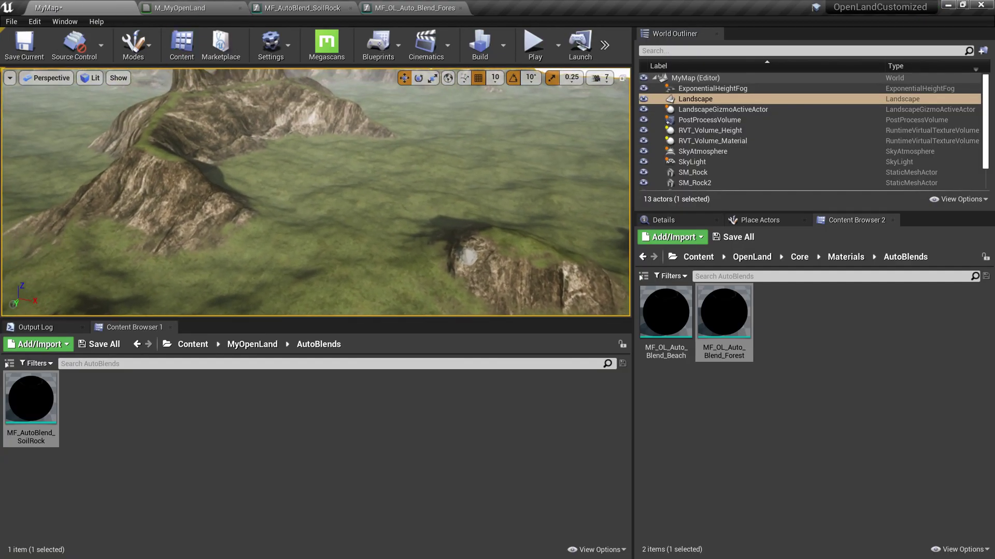
{"action": "right_click_drag", "start_coordinate": [316, 192], "coordinate": [181, 165]}
{"action": "left_click", "coordinate": [15, 22]}
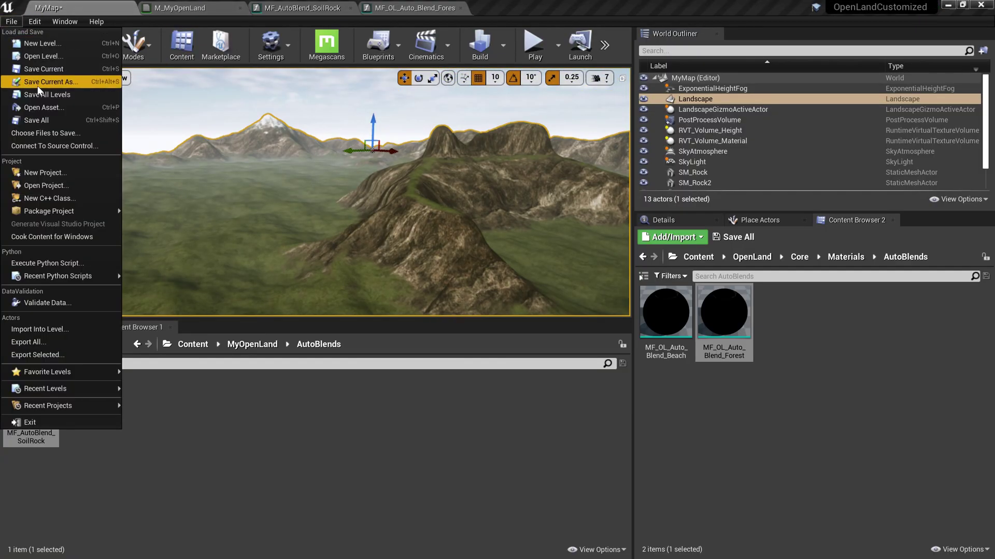
{"action": "left_click", "coordinate": [48, 122]}
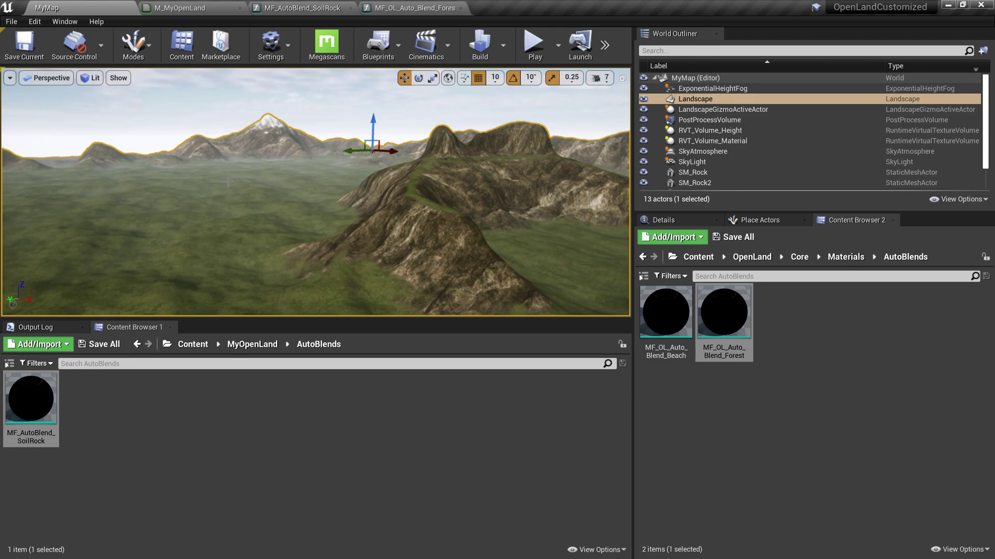
Reload the MyMap level from the MyContent folder and enlarge the level viewport.
{"action": "left_click", "coordinate": [697, 257]}
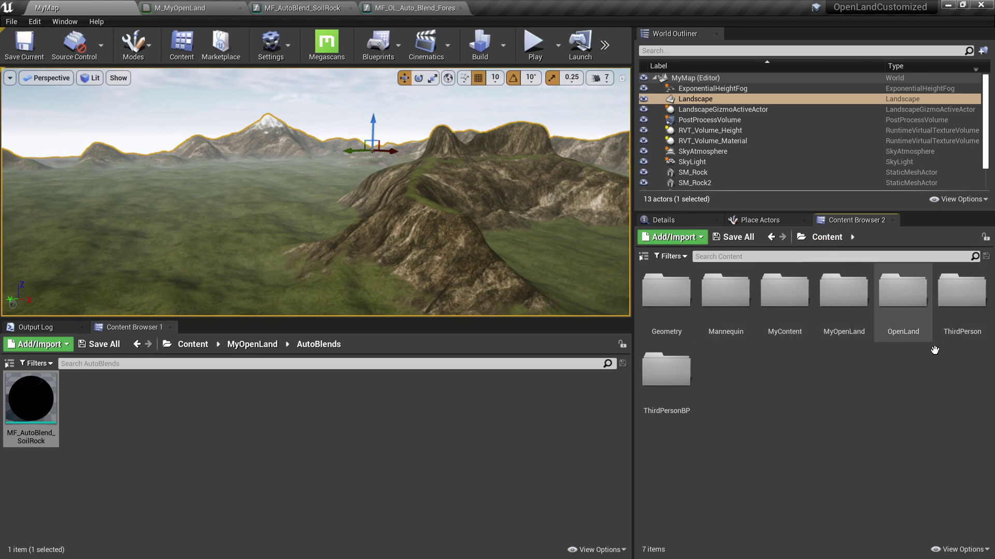
{"action": "double_click", "coordinate": [791, 305]}
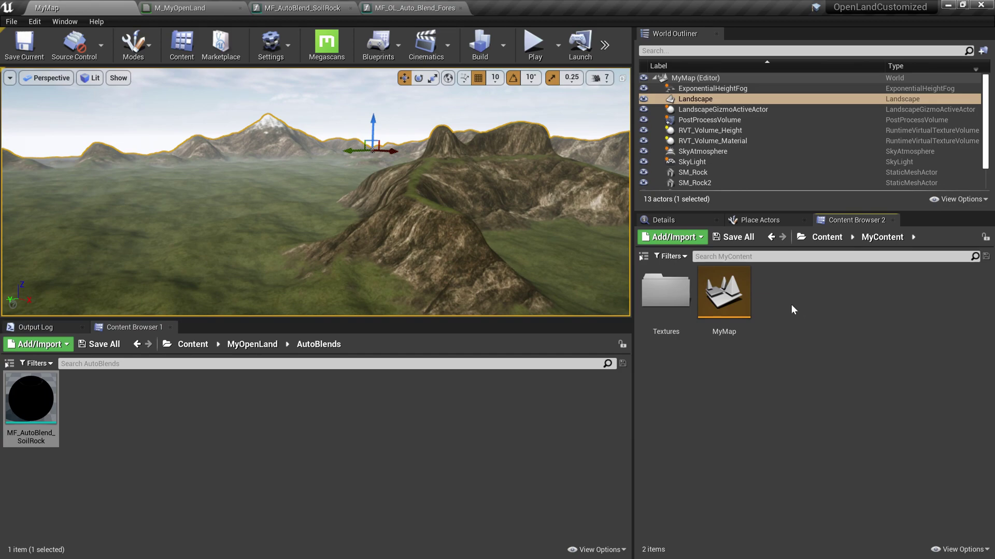
{"action": "double_click", "coordinate": [743, 310]}
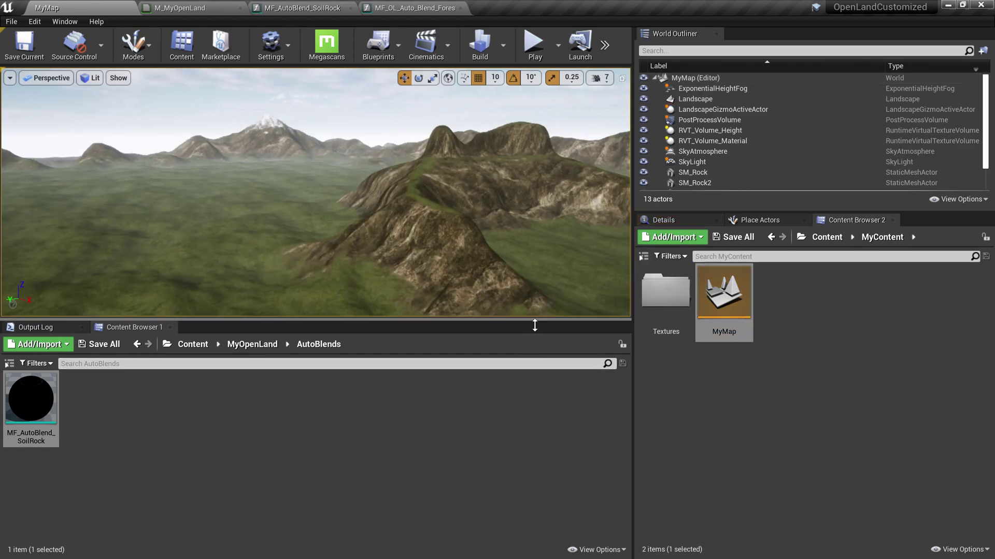
{"action": "left_click_drag", "start_coordinate": [534, 325], "coordinate": [540, 400]}
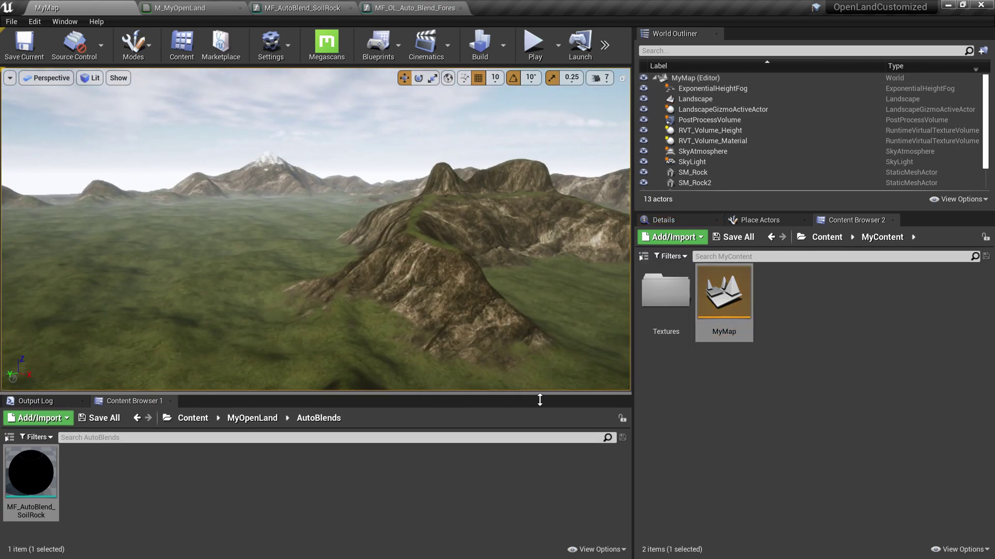
Switch to Landscape editing mode with the Paint tool active.
{"action": "left_click", "coordinate": [139, 58]}
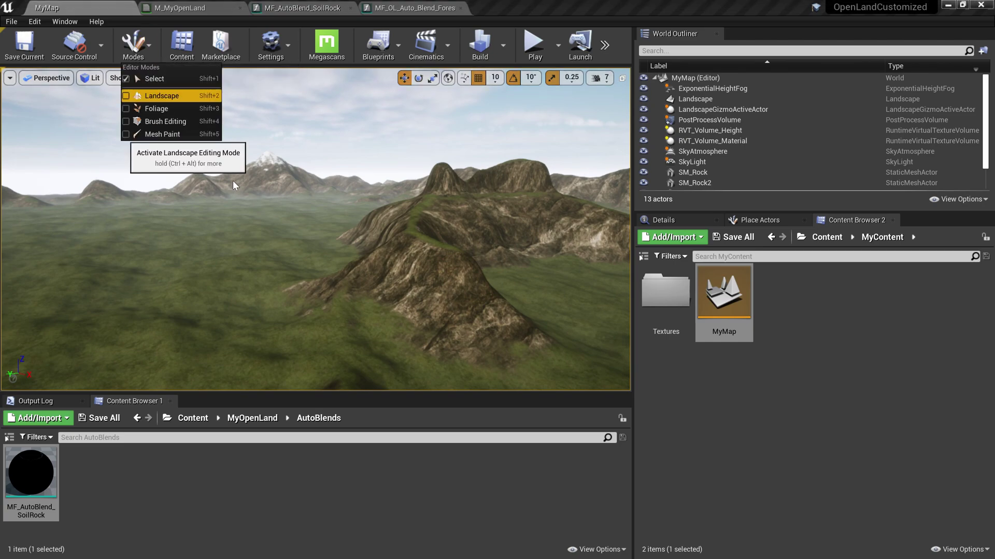
{"action": "left_click", "coordinate": [158, 96]}
{"action": "left_click", "coordinate": [308, 74]}
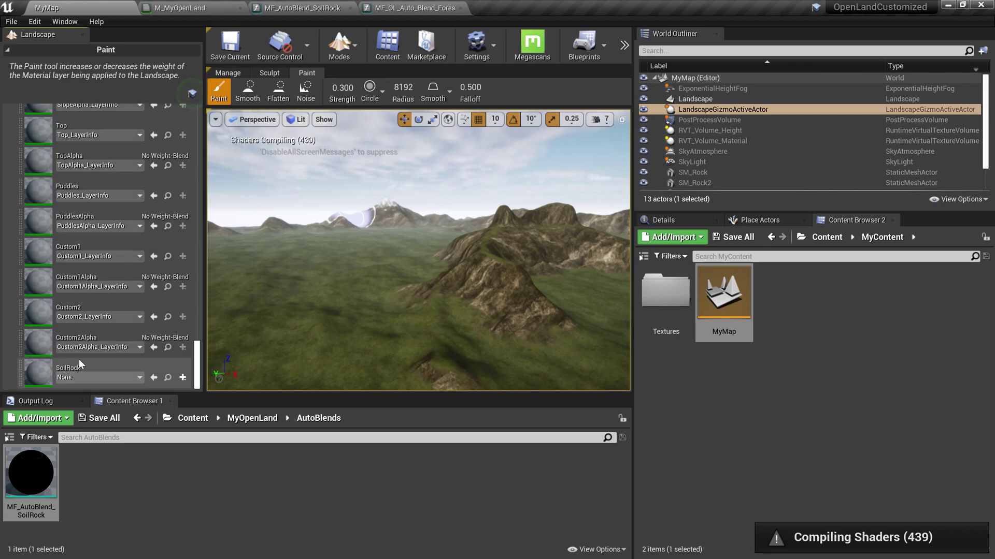
Start creating a weight-blended layer info for the SoilRock paint layer, with MyOpenLand as the parent location.
{"action": "left_click", "coordinate": [124, 366]}
{"action": "left_click", "coordinate": [182, 373]}
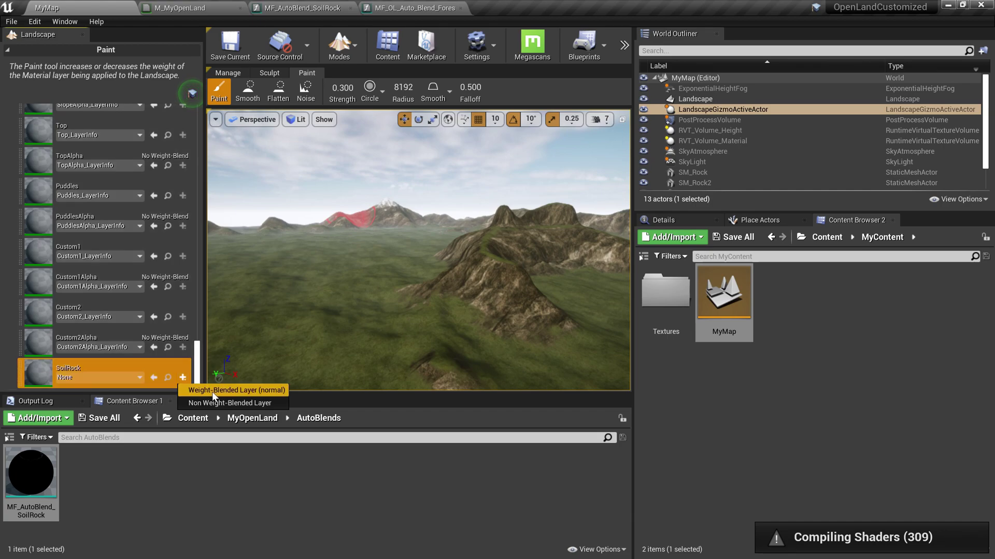
{"action": "left_click", "coordinate": [230, 390]}
{"action": "left_click", "coordinate": [415, 238]}
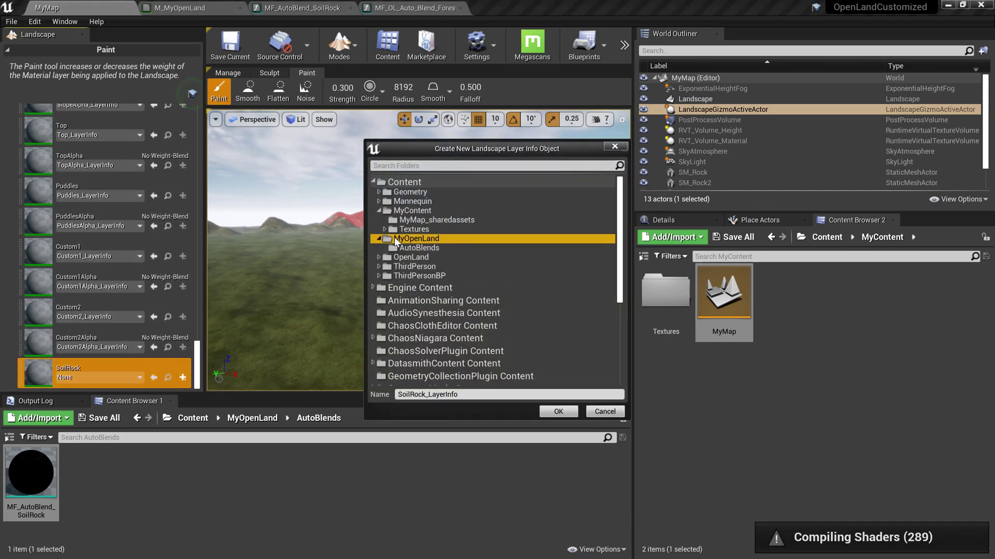
{"action": "left_click", "coordinate": [378, 239]}
{"action": "left_click", "coordinate": [379, 238]}
Create a LayerInfos folder inside MyOpenLand and save SoilRock_LayerInfo in it.
{"action": "right_click", "coordinate": [466, 238]}
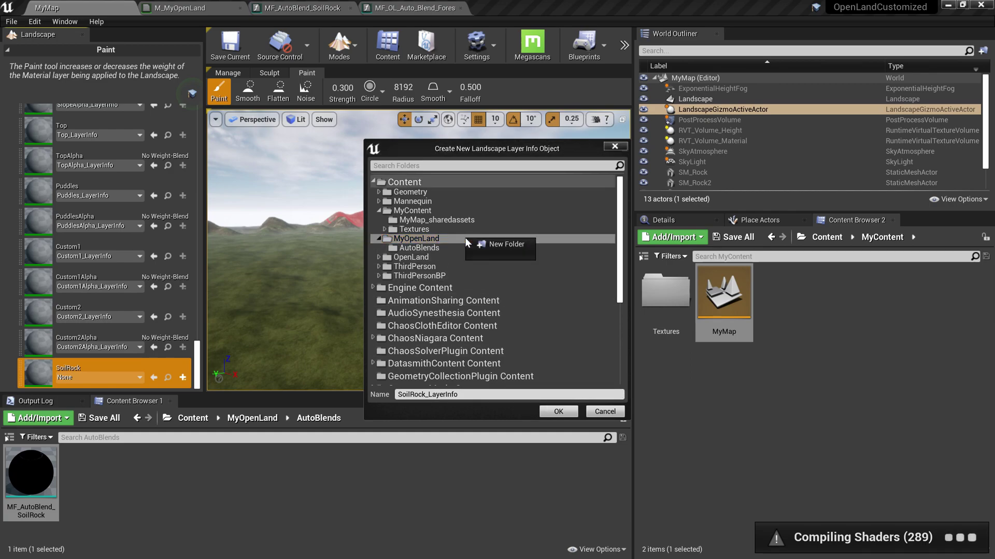
{"action": "left_click", "coordinate": [501, 244]}
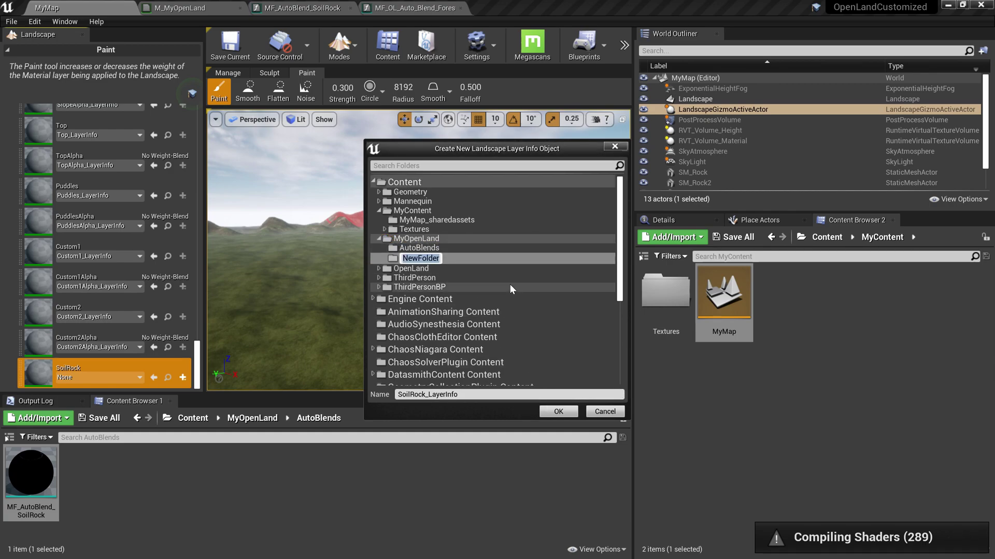
{"action": "type", "text": "LayerInfos"}
{"action": "key", "text": "Return"}
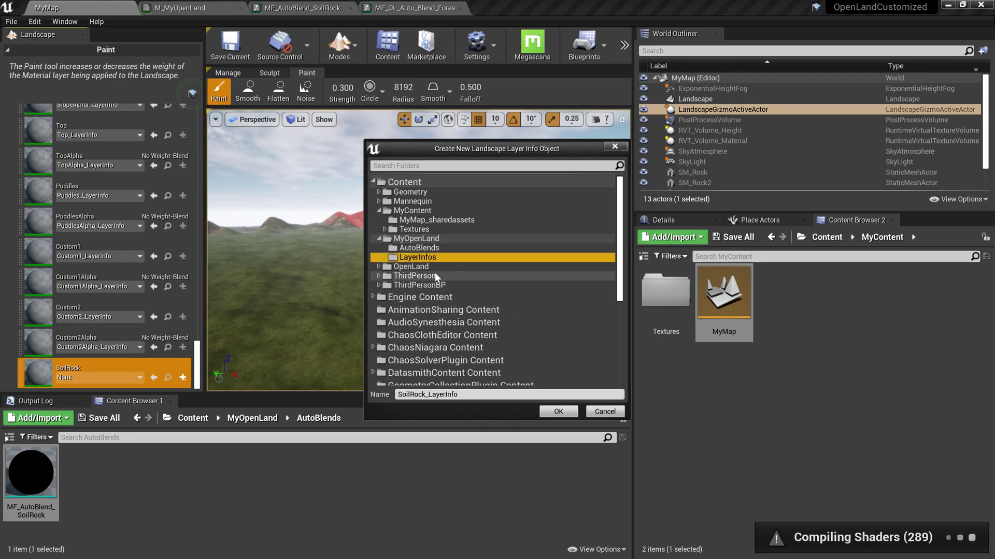
{"action": "left_click", "coordinate": [558, 411]}
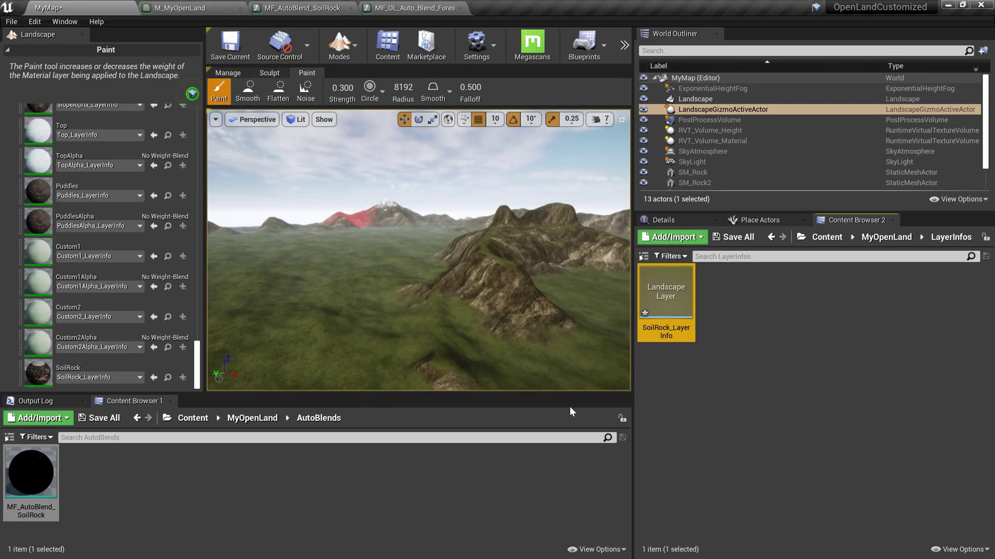
Paint the SoilRock layer over the rocky hill and the ground around it, then leave Landscape mode.
{"action": "left_click", "coordinate": [116, 364]}
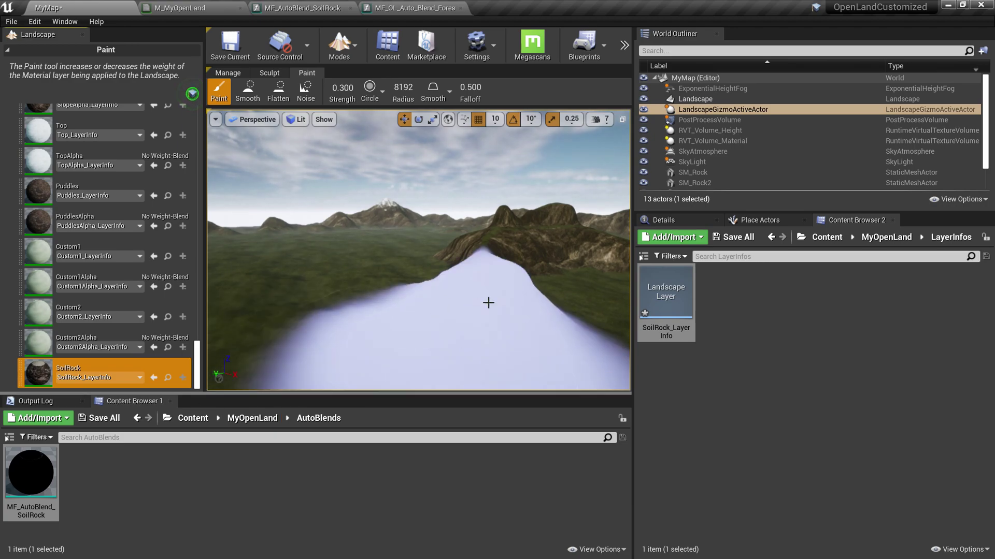
{"action": "mouse_move", "coordinate": [475, 236]}
{"action": "right_mouse_down"}
{"action": "mouse_move", "coordinate": [529, 264]}
{"action": "mouse_move", "coordinate": [518, 269]}
{"action": "right_mouse_up"}
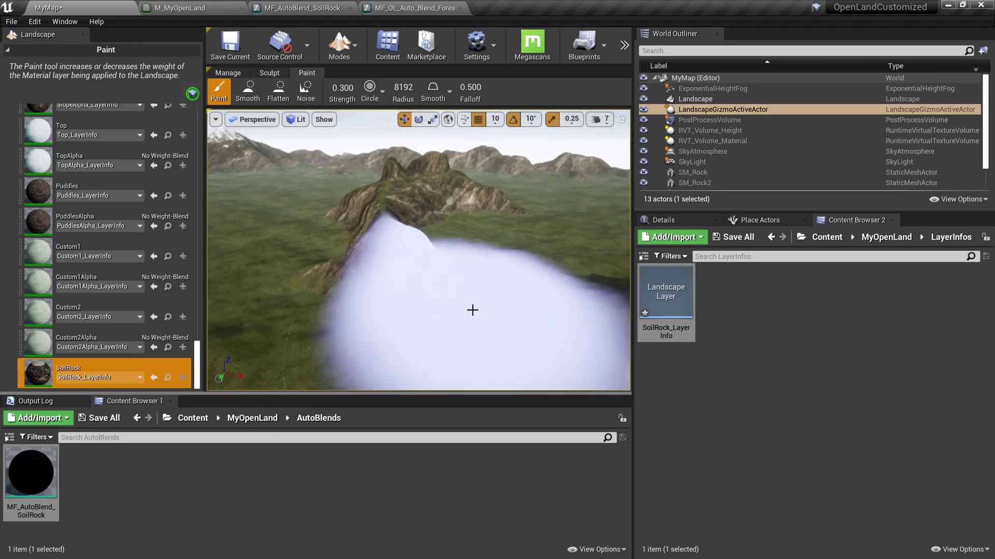
{"action": "mouse_move", "coordinate": [471, 311]}
{"action": "left_mouse_down"}
{"action": "mouse_move", "coordinate": [377, 225]}
{"action": "mouse_move", "coordinate": [331, 218]}
{"action": "mouse_move", "coordinate": [337, 244]}
{"action": "mouse_move", "coordinate": [313, 271]}
{"action": "mouse_move", "coordinate": [469, 215]}
{"action": "mouse_move", "coordinate": [438, 204]}
{"action": "mouse_move", "coordinate": [362, 288]}
{"action": "mouse_move", "coordinate": [382, 227]}
{"action": "mouse_move", "coordinate": [357, 245]}
{"action": "left_mouse_up"}
{"action": "mouse_move", "coordinate": [357, 246]}
{"action": "right_mouse_down"}
{"action": "mouse_move", "coordinate": [367, 255]}
{"action": "mouse_move", "coordinate": [404, 249]}
{"action": "mouse_move", "coordinate": [390, 249]}
{"action": "right_mouse_up"}
{"action": "mouse_move", "coordinate": [390, 248]}
{"action": "left_mouse_down"}
{"action": "mouse_move", "coordinate": [398, 200]}
{"action": "mouse_move", "coordinate": [431, 195]}
{"action": "mouse_move", "coordinate": [434, 219]}
{"action": "mouse_move", "coordinate": [504, 252]}
{"action": "mouse_move", "coordinate": [466, 216]}
{"action": "left_mouse_up"}
{"action": "mouse_move", "coordinate": [466, 215]}
{"action": "right_mouse_down"}
{"action": "mouse_move", "coordinate": [477, 251]}
{"action": "mouse_move", "coordinate": [462, 240]}
{"action": "mouse_move", "coordinate": [474, 238]}
{"action": "mouse_move", "coordinate": [479, 253]}
{"action": "mouse_move", "coordinate": [477, 241]}
{"action": "mouse_move", "coordinate": [407, 264]}
{"action": "right_mouse_up"}
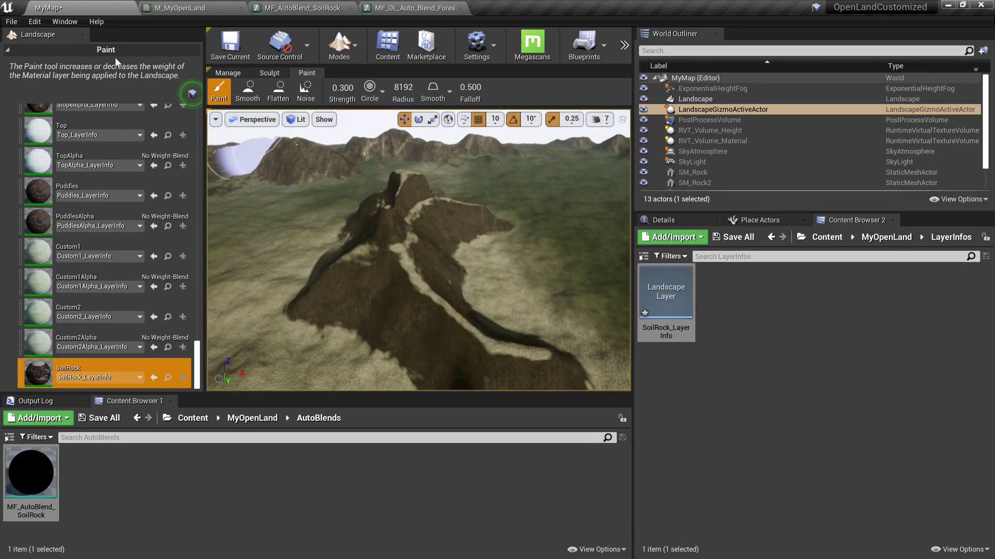
{"action": "left_click", "coordinate": [82, 35]}
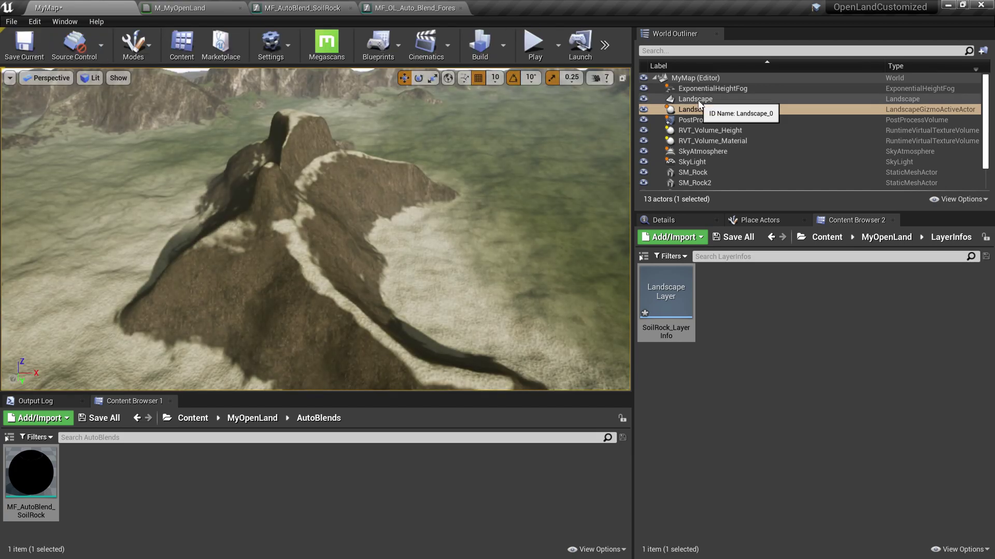
Open the Landscape's MI_MyOpenLand material instance and enable the Auto Blend SoilRock overrides for Slope Bias, Mask Sharpness and Mid Range.
{"action": "left_click", "coordinate": [703, 99]}
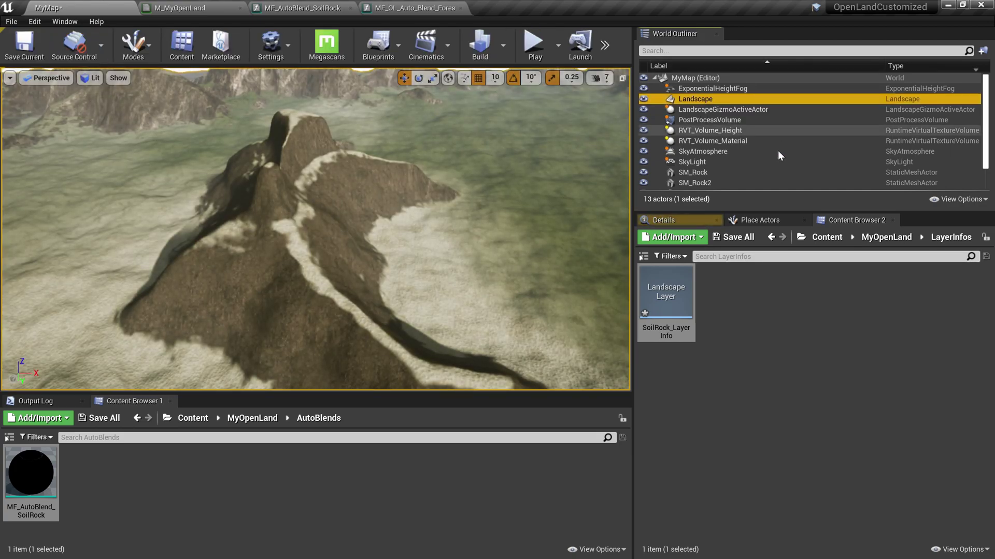
{"action": "left_click", "coordinate": [690, 220]}
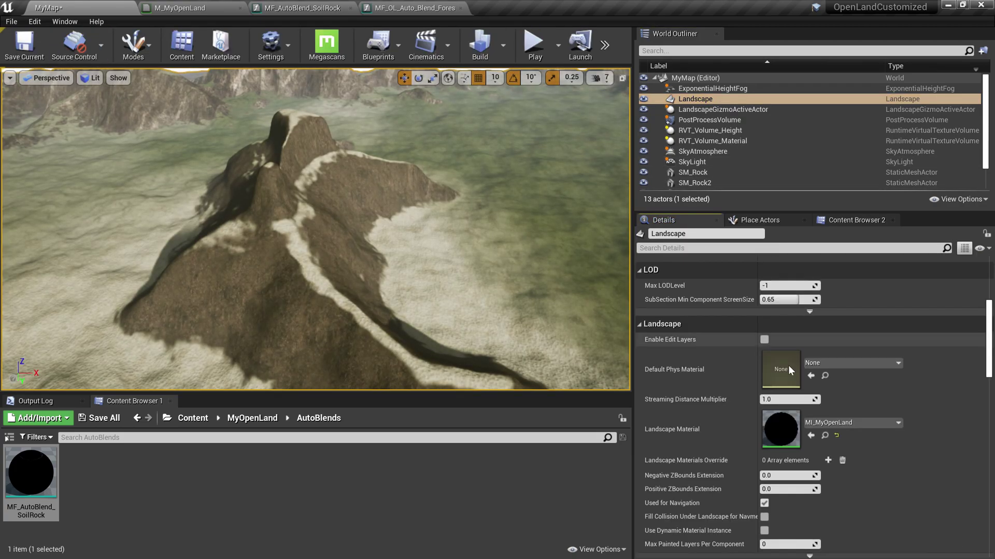
{"action": "double_click", "coordinate": [785, 431]}
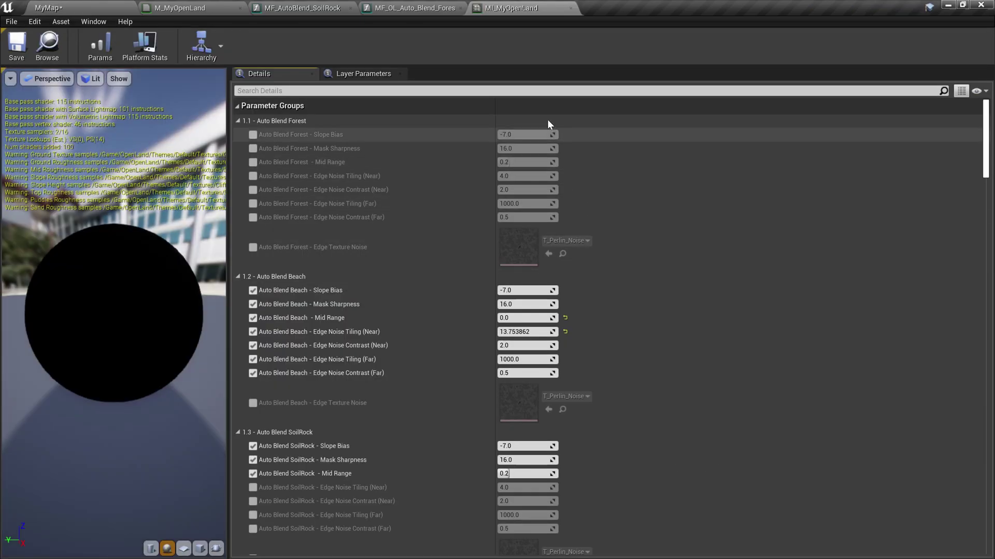
Float the MI_MyOpenLand editor beside the terrain view and set Auto Blend SoilRock - Slope Bias to about -7.74.
{"action": "left_click_drag", "start_coordinate": [547, 119], "coordinate": [694, 122]}
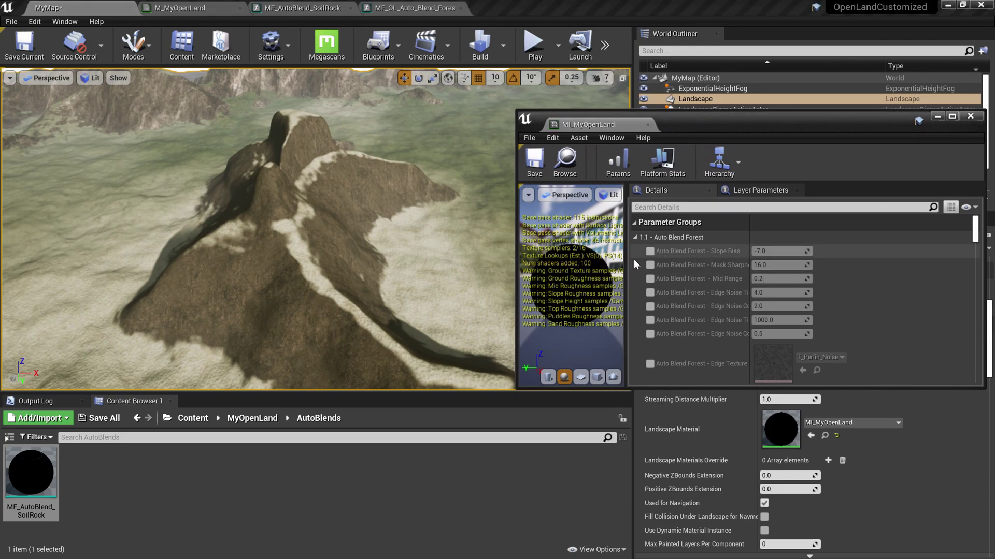
{"action": "left_click", "coordinate": [635, 238]}
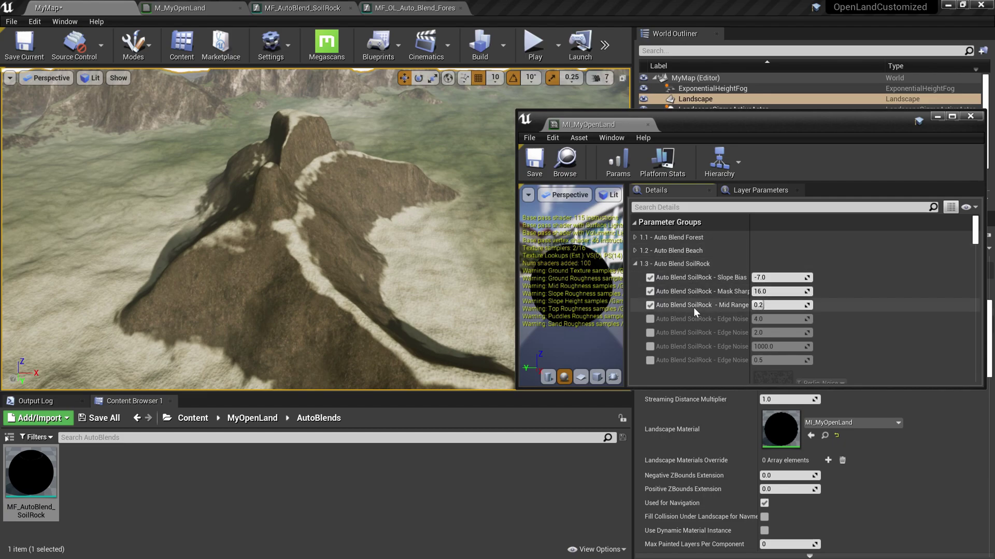
{"action": "left_click_drag", "start_coordinate": [798, 279], "coordinate": [790, 281]}
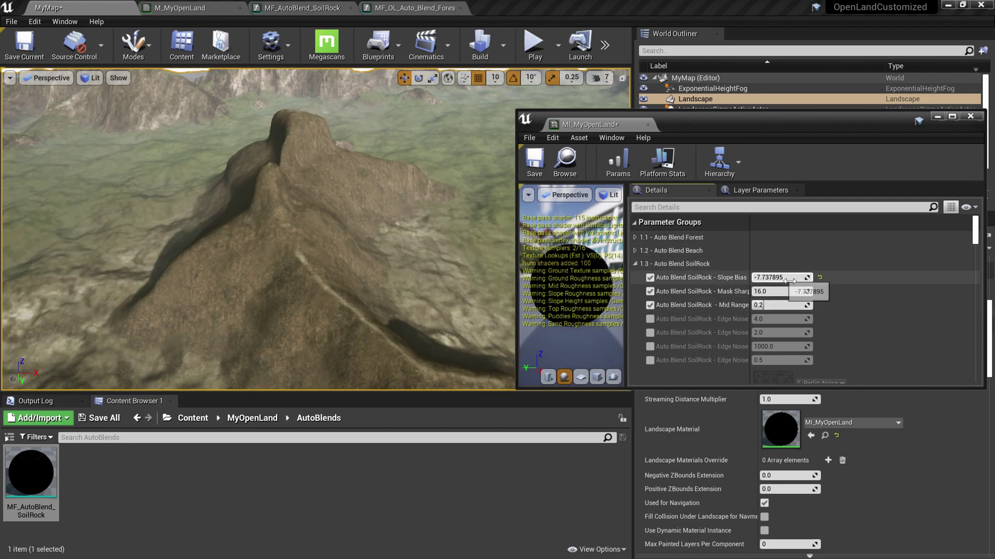
Examine the soil and rock blending up close on the painted hill's slopes.
{"action": "right_click_drag", "start_coordinate": [393, 238], "coordinate": [432, 296]}
{"action": "key", "text": "w"}
{"action": "key", "text": "s"}
{"action": "key", "text": "a"}
{"action": "key", "text": "w"}
{"action": "right_click_drag", "start_coordinate": [212, 221], "coordinate": [161, 216]}
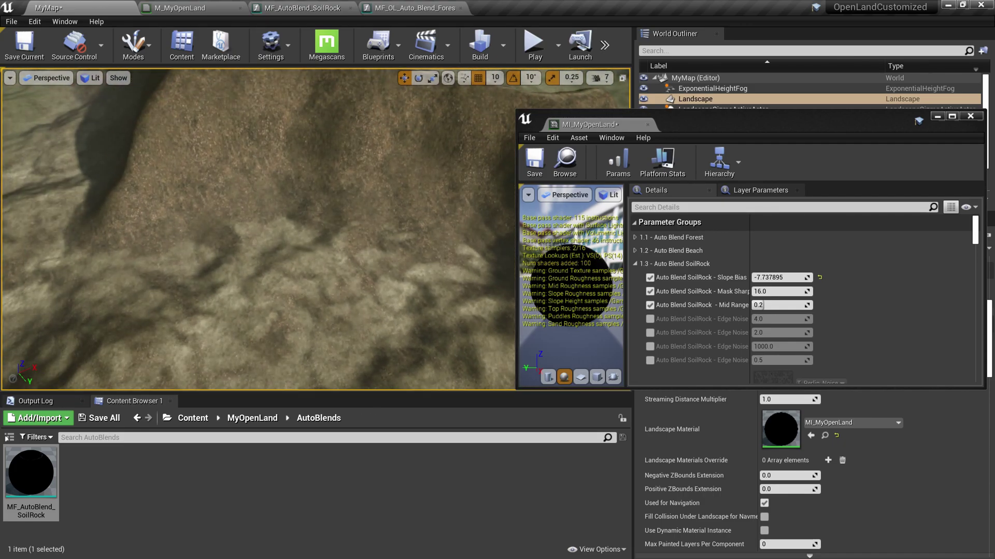